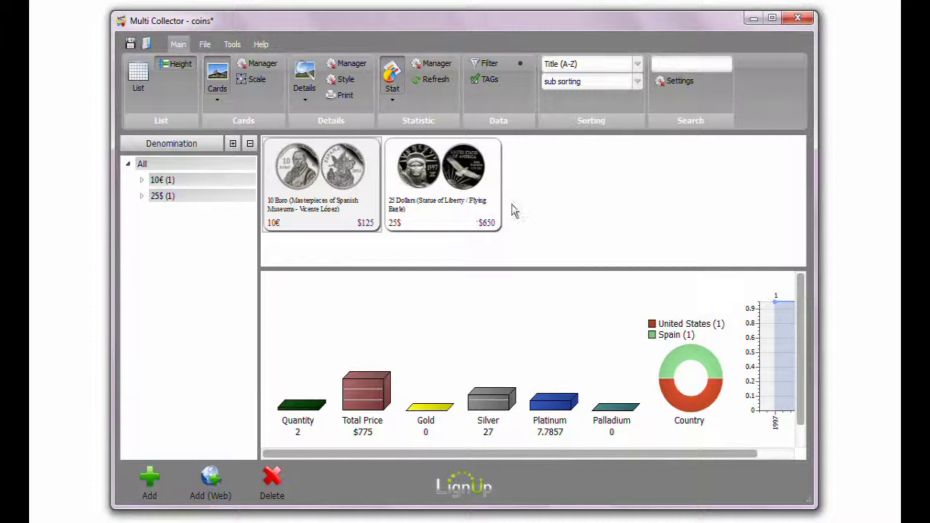
Delete both coin records from the collection
right_click(445, 194)
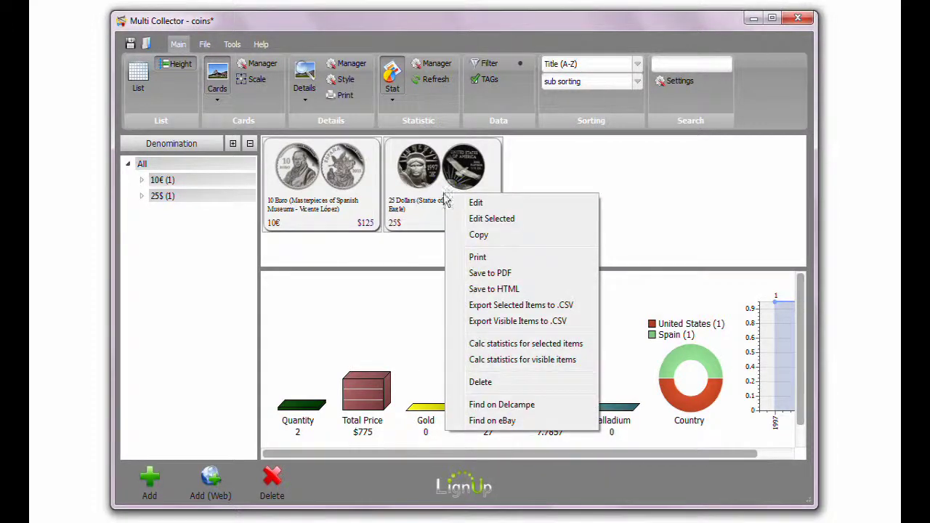
left_click(479, 385)
left_click(430, 339)
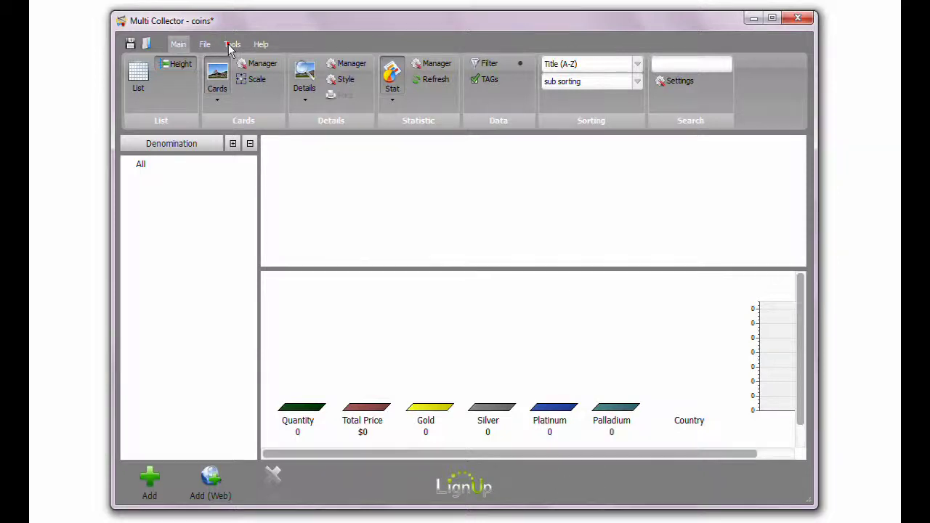
Open the database template for editing and accept the data-loss warning
left_click(231, 45)
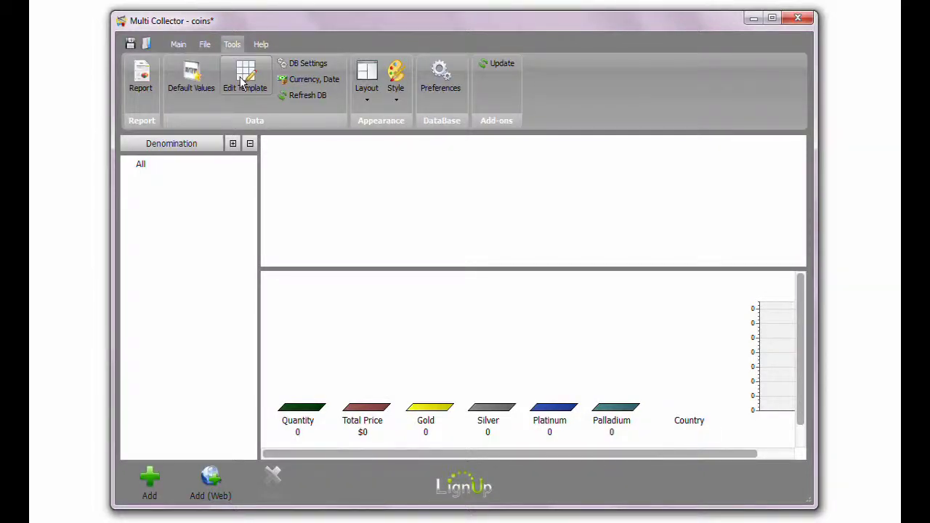
left_click(245, 76)
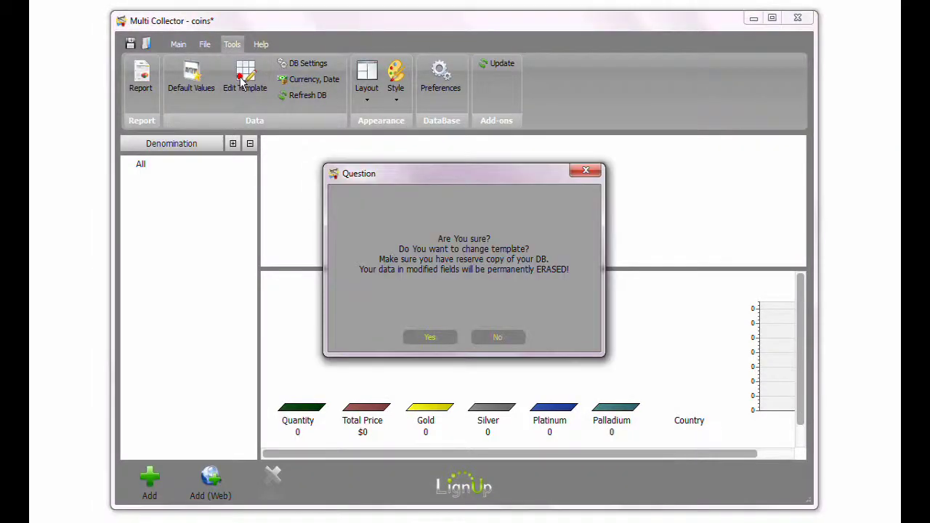
left_click(432, 337)
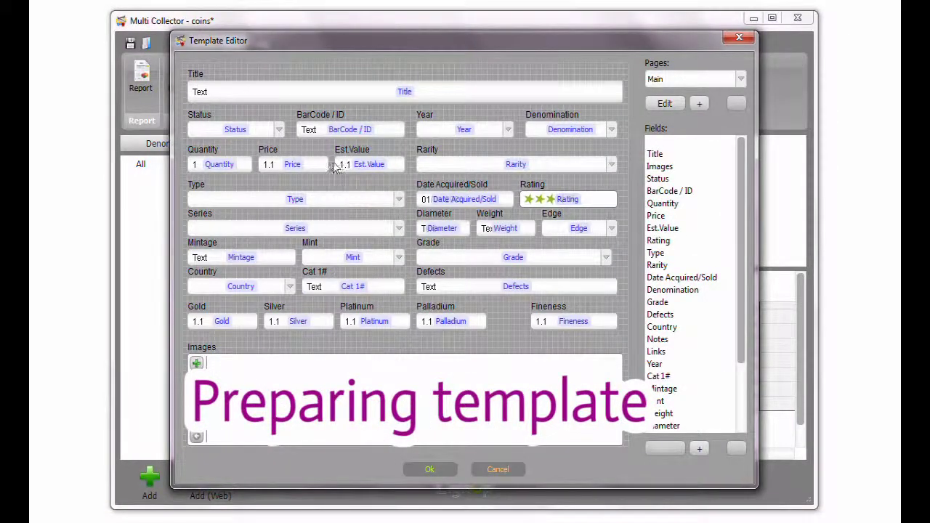
Delete the Status, BarCode / ID and Year fields from the Main page of the template
left_click(267, 131)
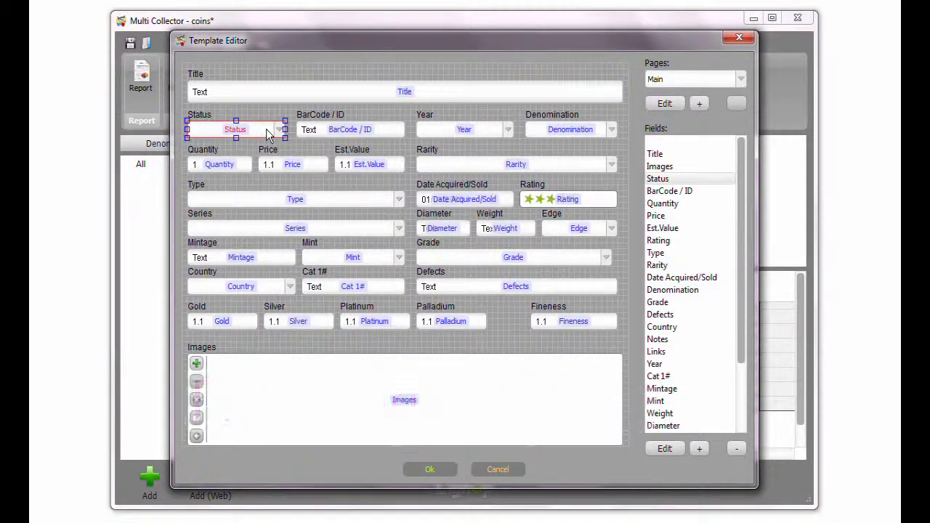
left_click(736, 448)
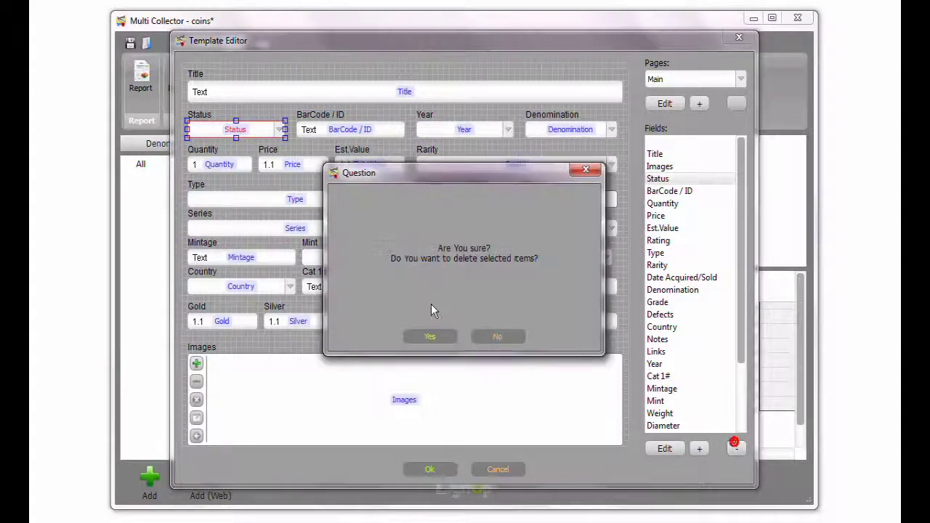
left_click(432, 338)
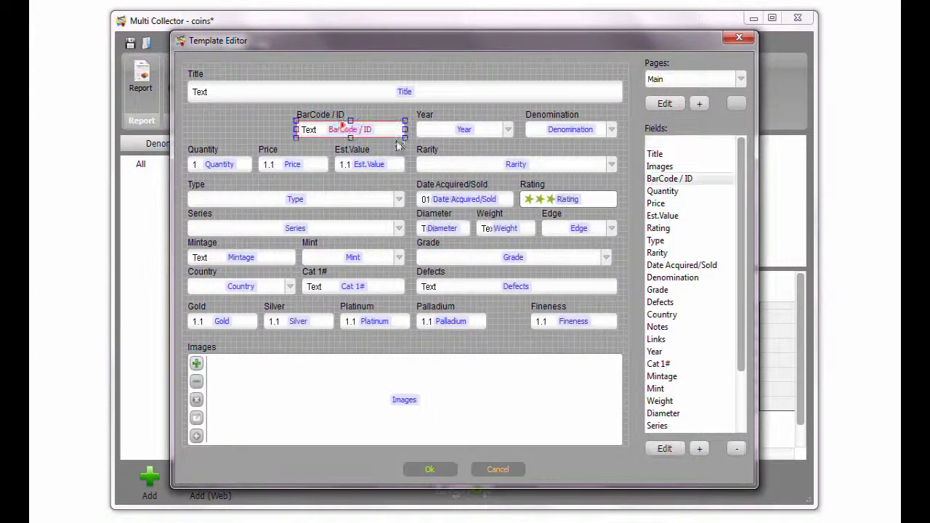
left_click(735, 449)
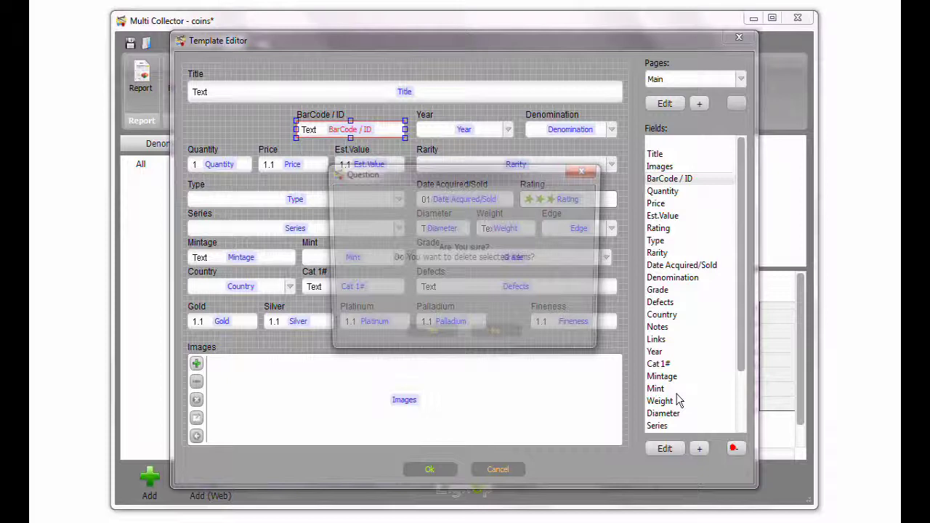
left_click(426, 337)
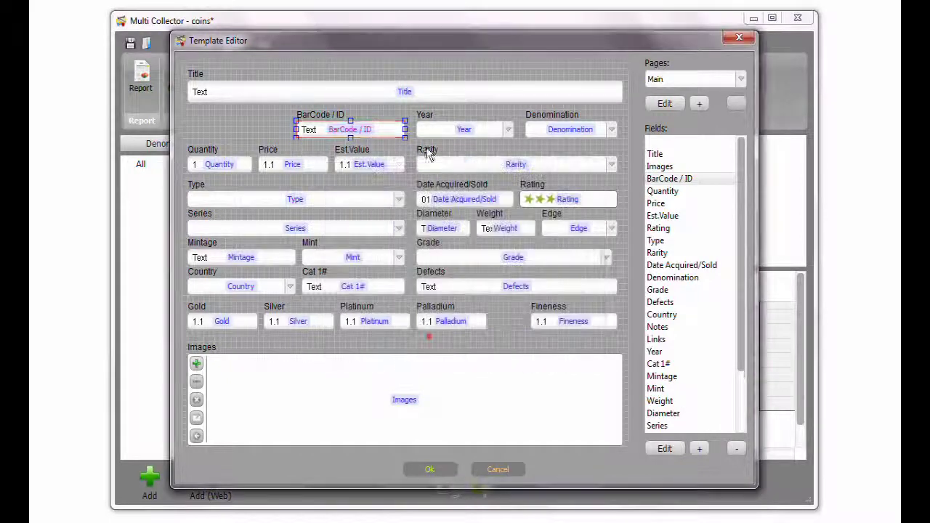
left_click(738, 449)
left_click(424, 337)
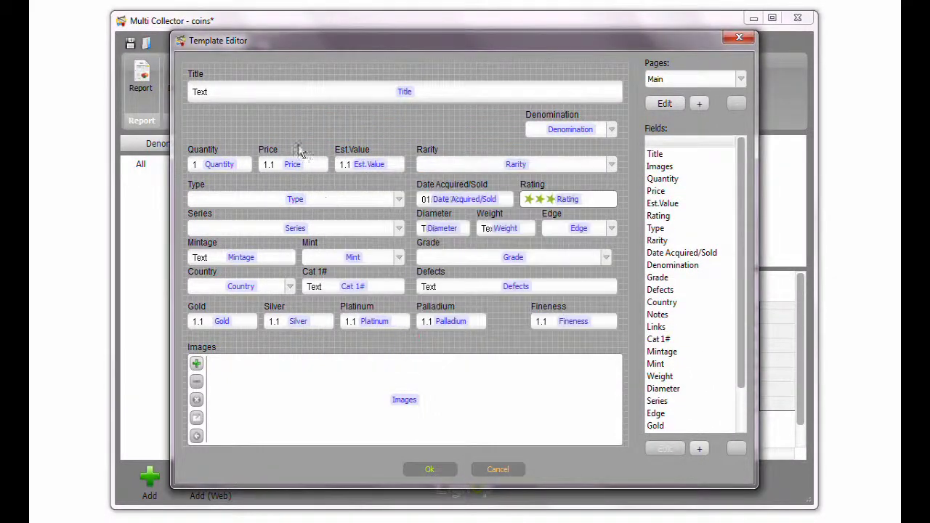
Delete the Quantity, Est.Value and Rarity fields from the template
left_click(223, 165)
left_click(735, 449)
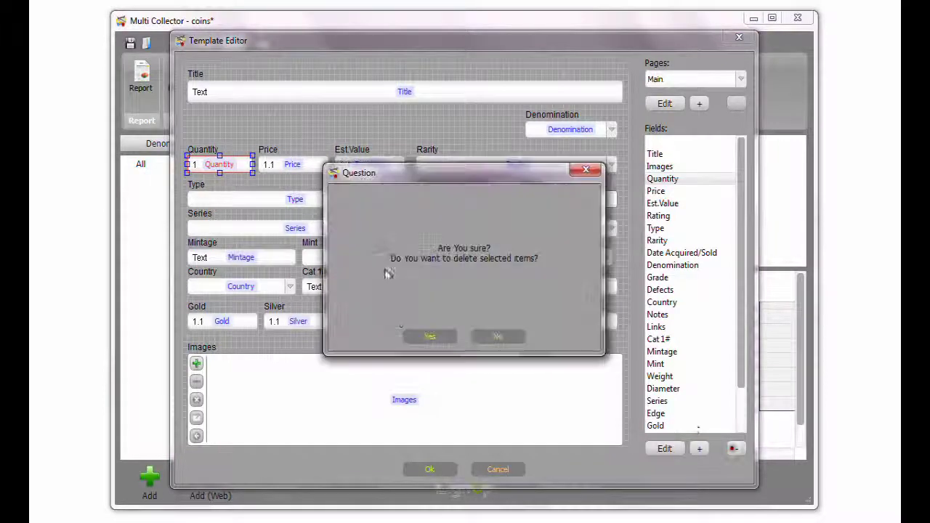
left_click(426, 337)
left_click(367, 165)
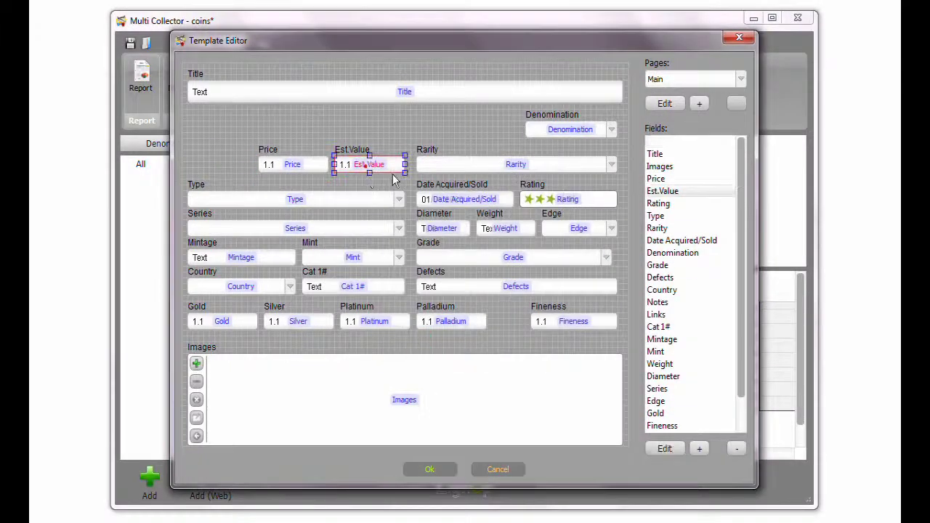
left_click(736, 448)
left_click(426, 337)
left_click(443, 165)
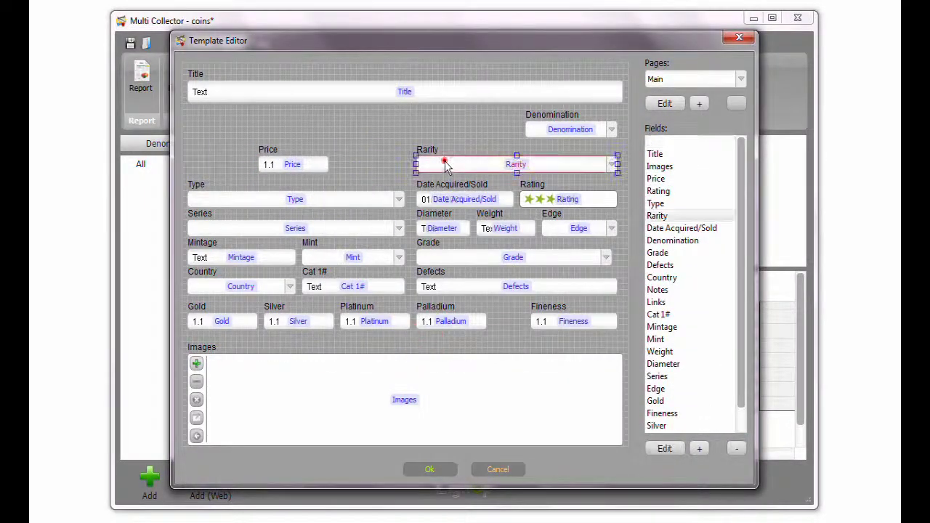
left_click(736, 448)
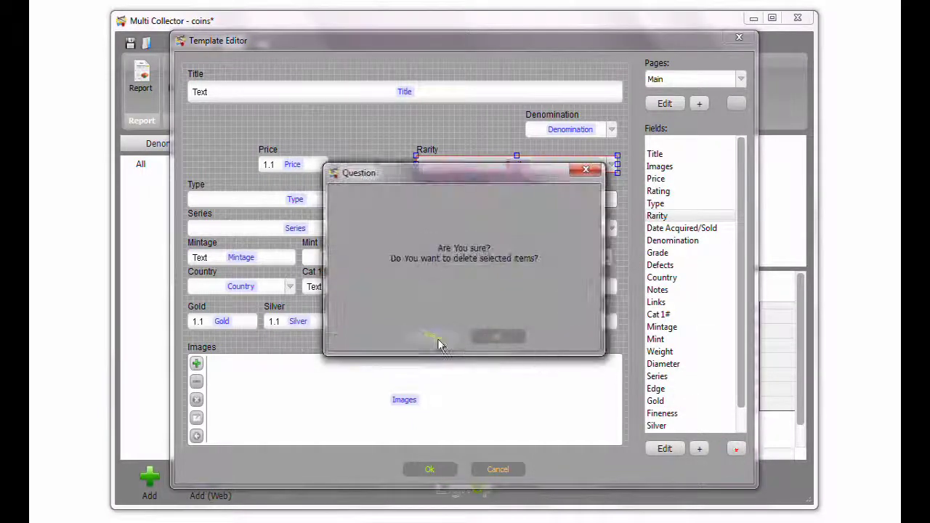
left_click(437, 339)
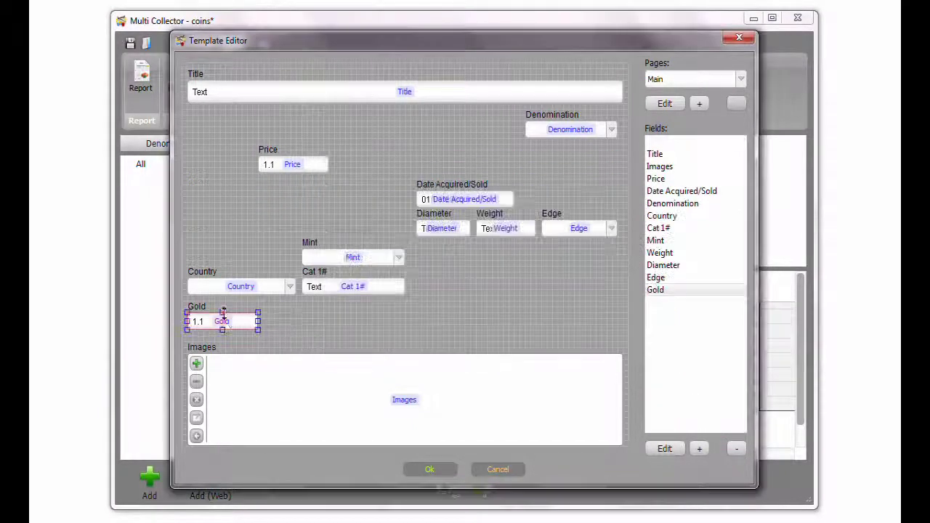
Delete the Gold and Edge fields from the template
left_click(735, 448)
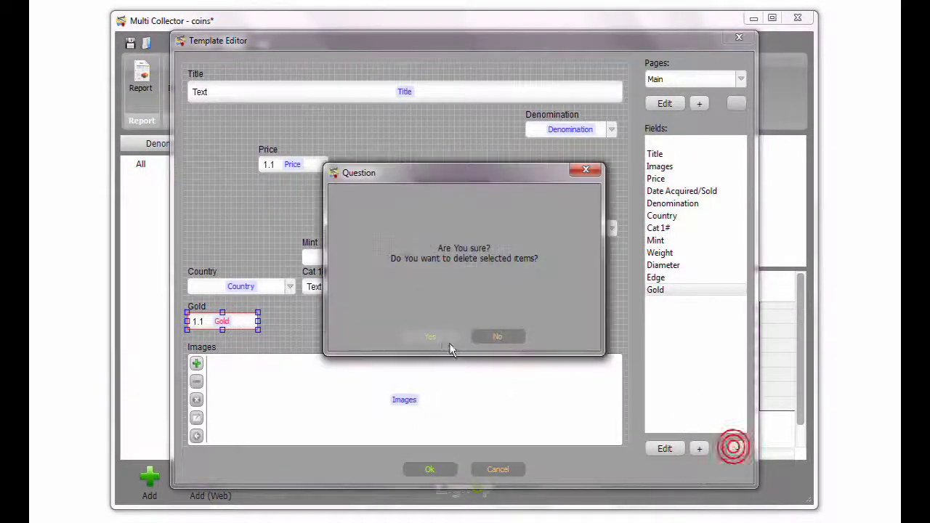
left_click(435, 341)
left_click(436, 334)
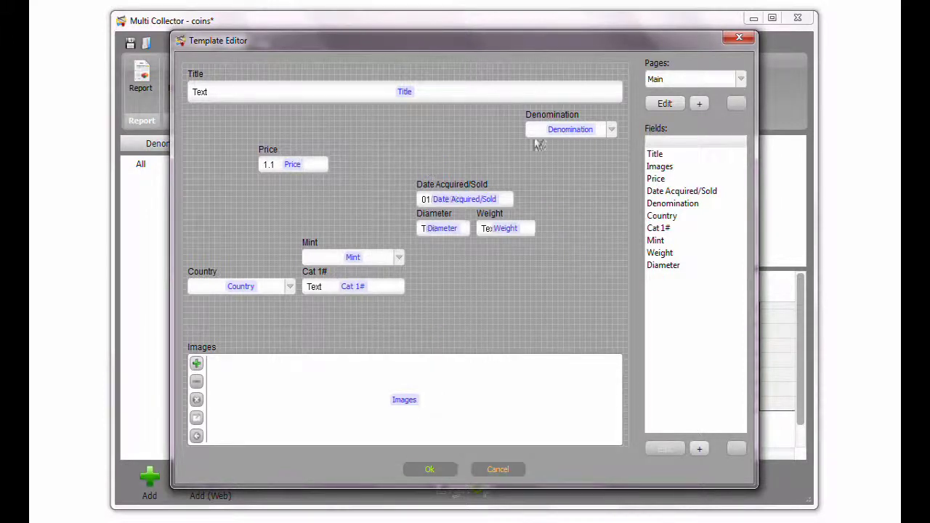
Move the Denomination field to the start of the row below Title and widen it to about twice its width
left_click_drag(557, 136, 381, 132)
left_click(271, 131)
left_click(380, 173)
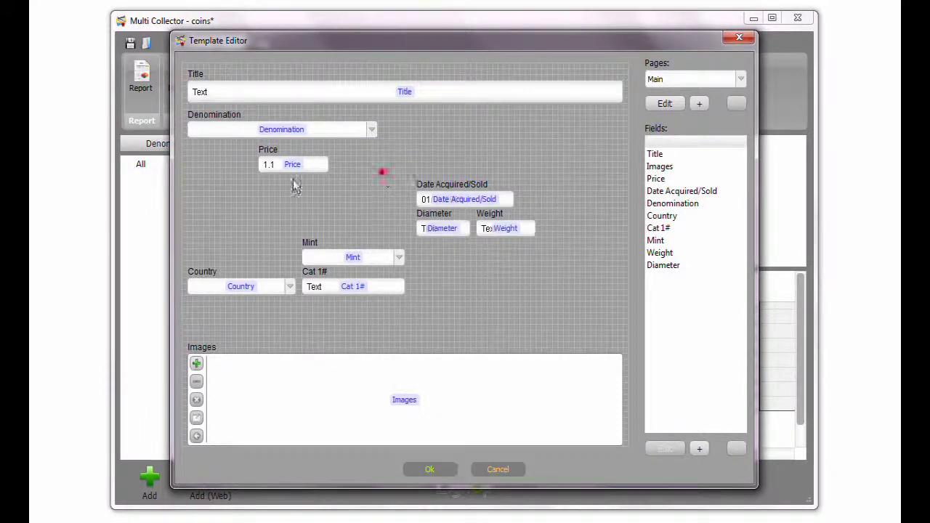
Place the Price and Date Acquired/Sold fields side by side after Denomination in the row below Title
left_click(294, 166)
left_click_drag(293, 166, 414, 131)
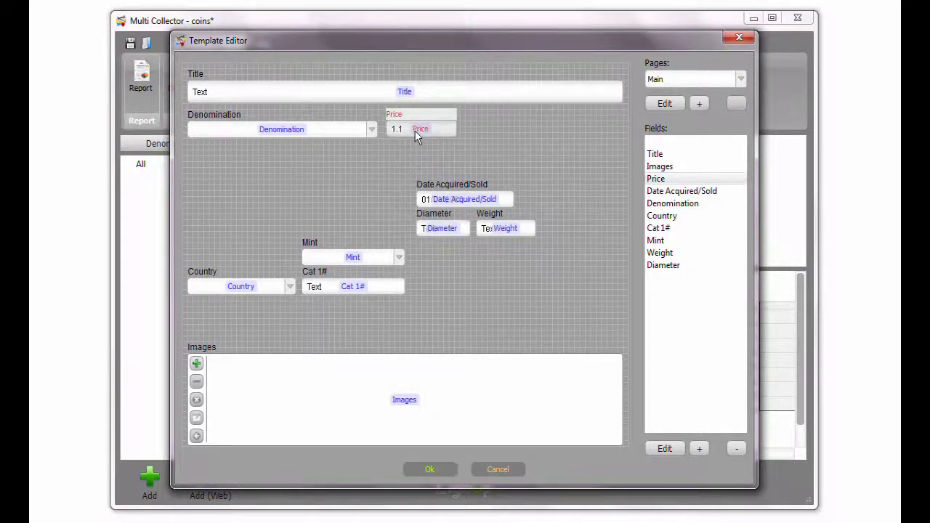
left_click(449, 194)
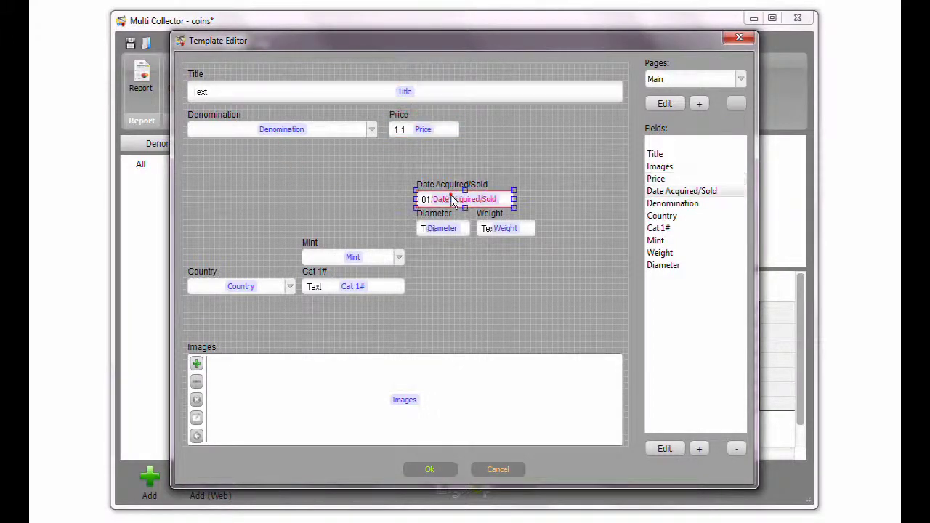
left_click_drag(450, 194, 501, 131)
left_click(465, 190)
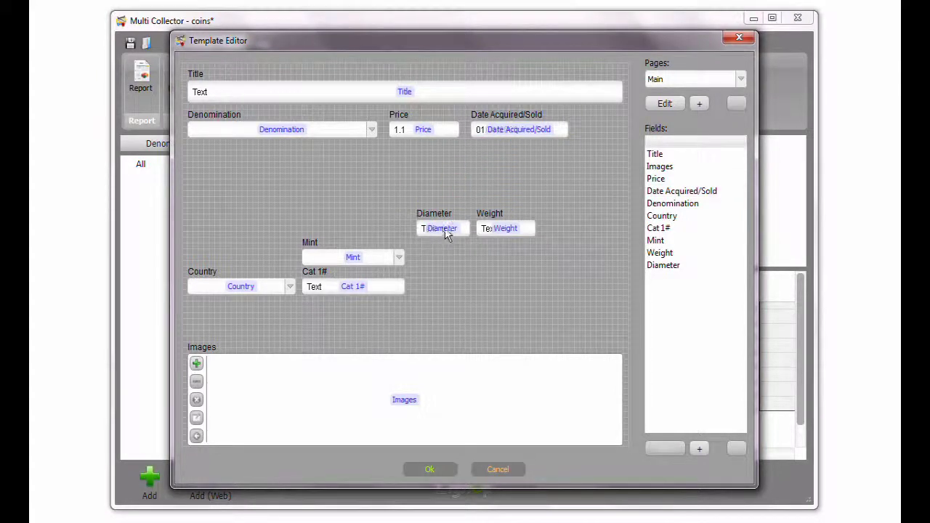
Place the Diameter and Weight fields side by side below Denomination and widen both slightly
left_click_drag(445, 235, 225, 166)
left_click_drag(490, 226, 328, 150)
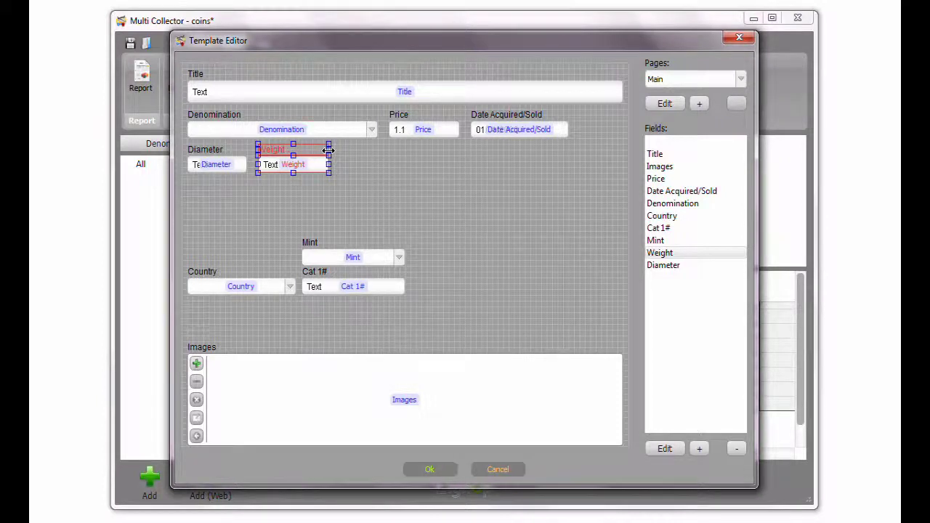
left_click(365, 181)
Delete the Mint field from the template
left_click(381, 255)
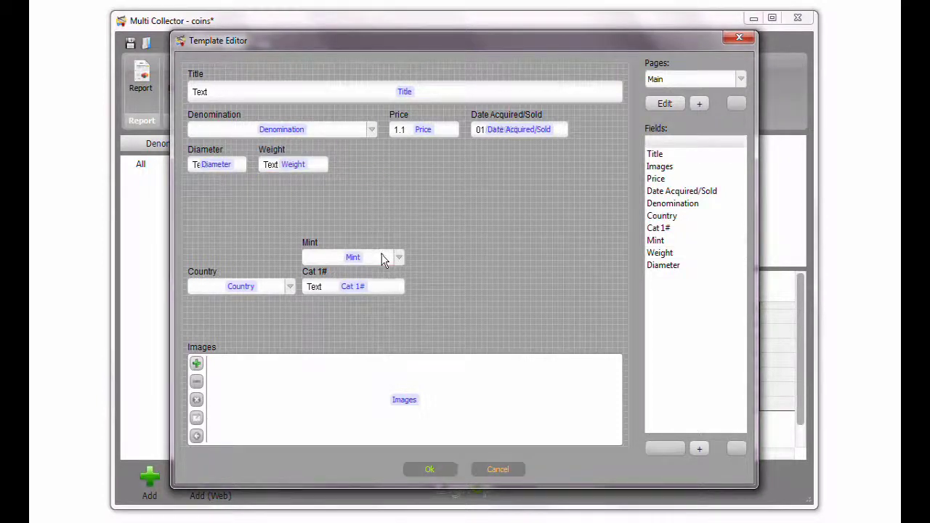
left_click(736, 448)
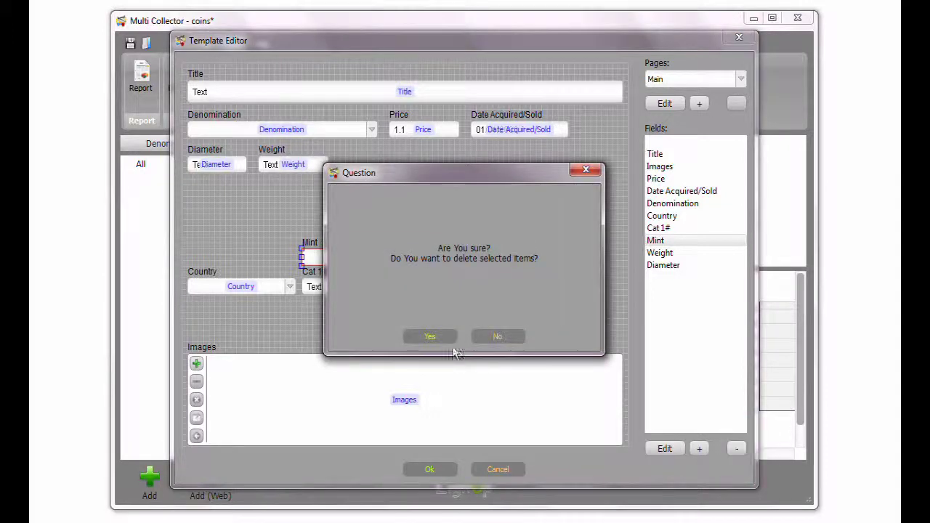
left_click(435, 336)
Rename the Cat 1# field as Catalog
double_click(365, 288)
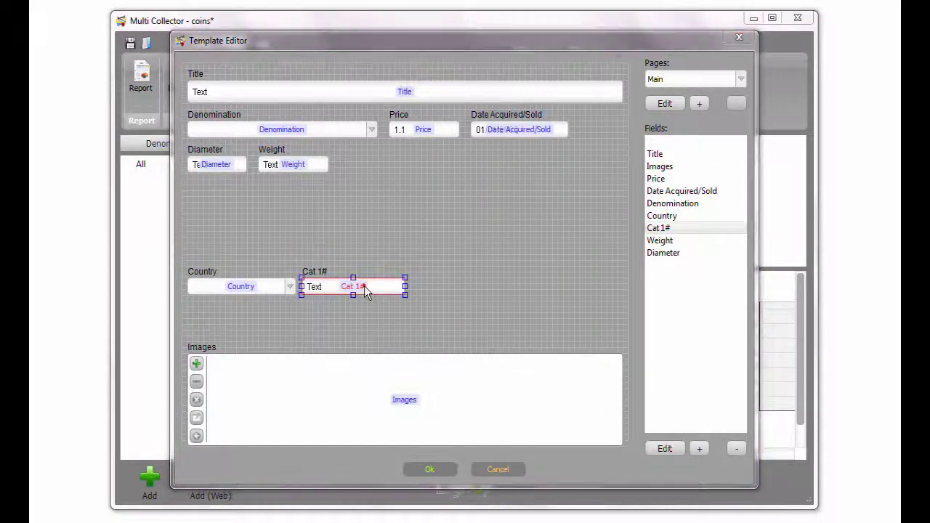
type("Catalog")
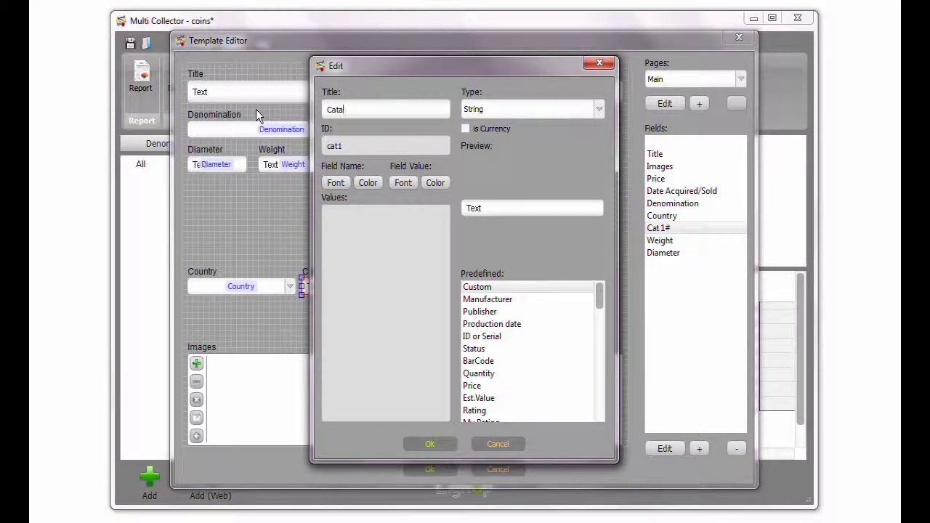
left_click(424, 444)
Stack the Catalog and Country fields below Diameter and widen both to the same width, slightly past the Weight field
left_click_drag(328, 291, 227, 205)
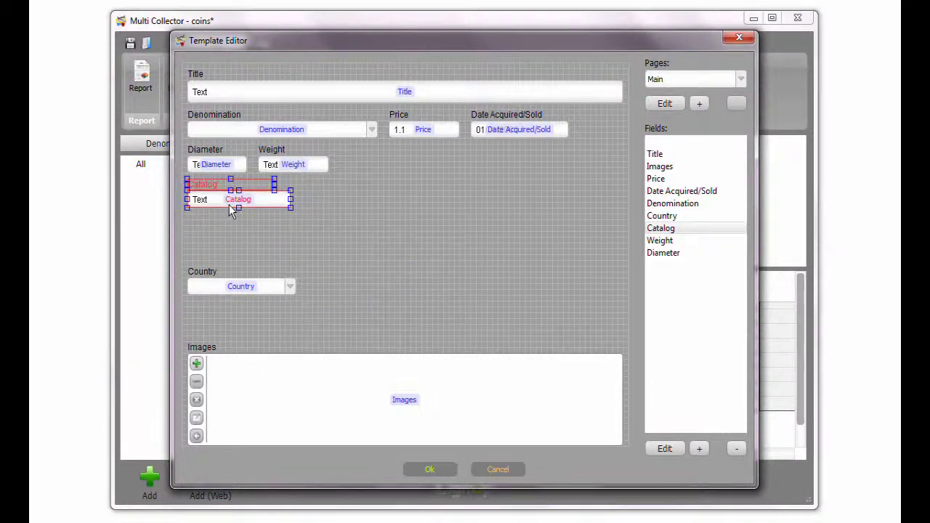
left_click_drag(291, 200, 344, 196)
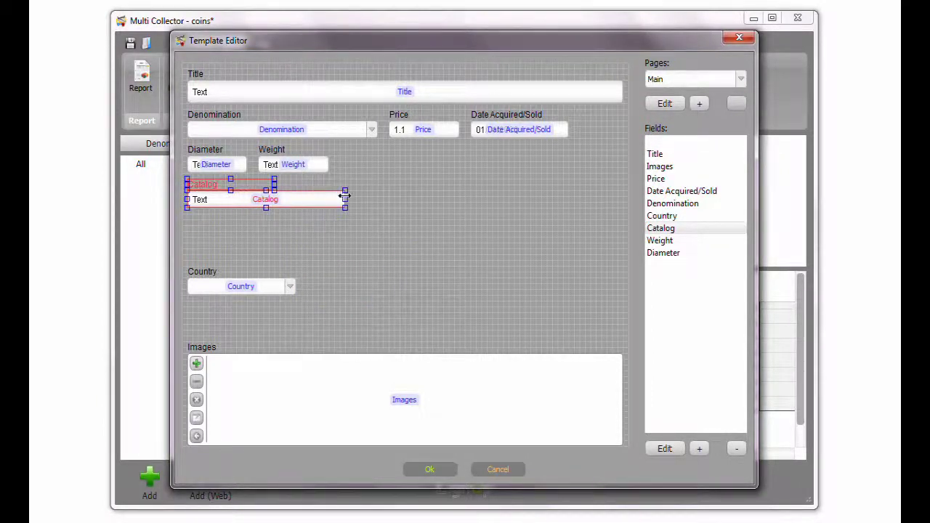
left_click(328, 247)
left_click_drag(208, 286, 230, 234)
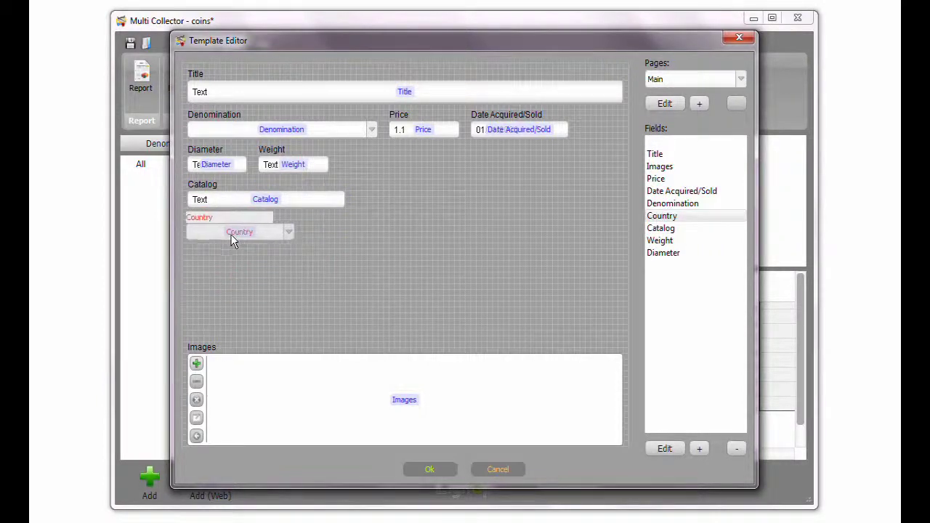
left_click_drag(294, 234, 347, 233)
left_click(391, 261)
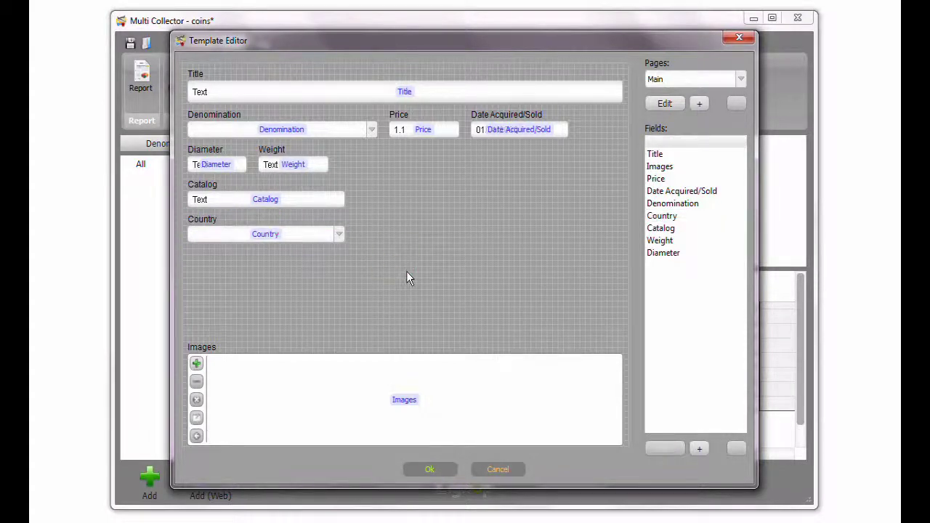
Add a new field to the template using the predefined Notes type
left_click(700, 448)
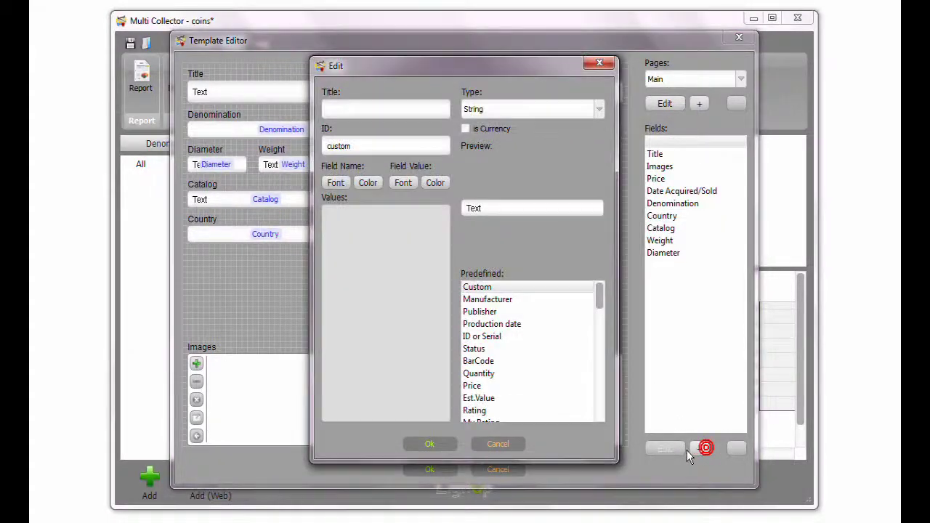
left_click(491, 337)
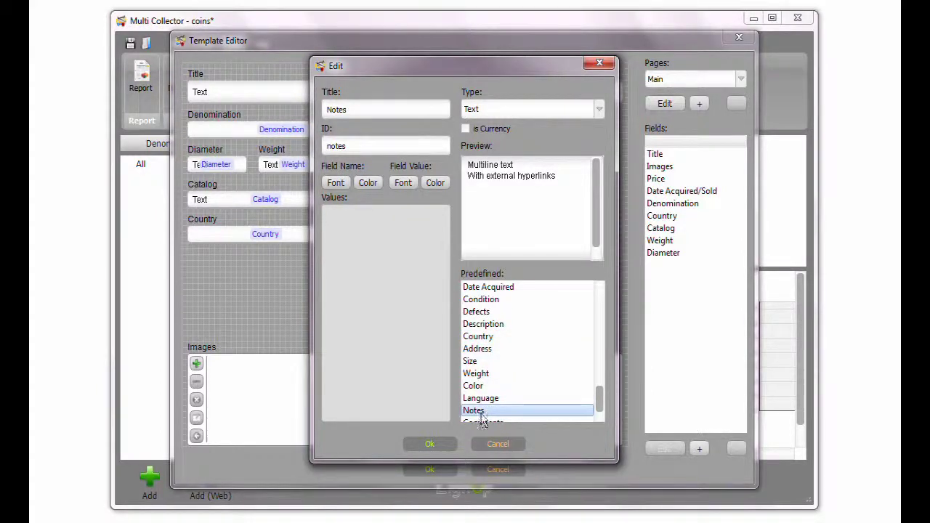
left_click(430, 444)
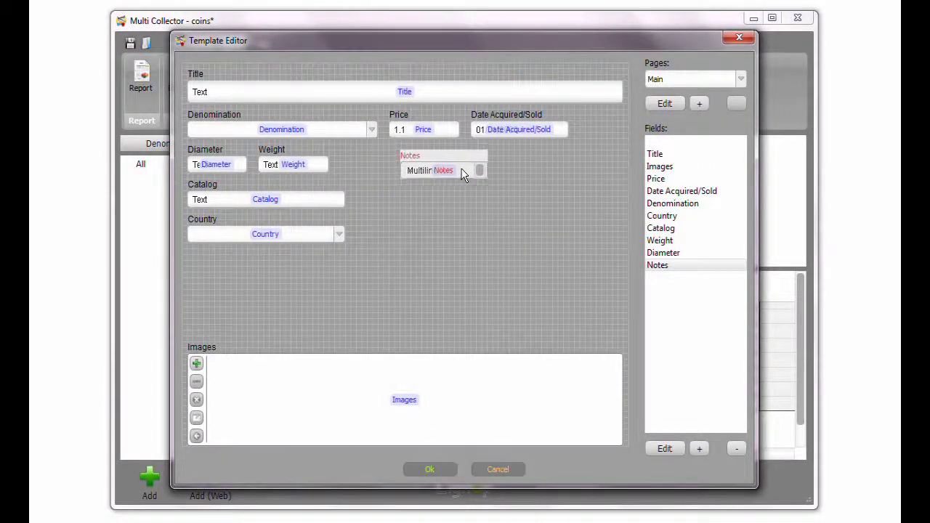
Place the Notes field below Price and enlarge it to fill the empty area down to Images
left_click(451, 174)
left_click_drag(476, 177, 623, 338)
left_click(341, 267)
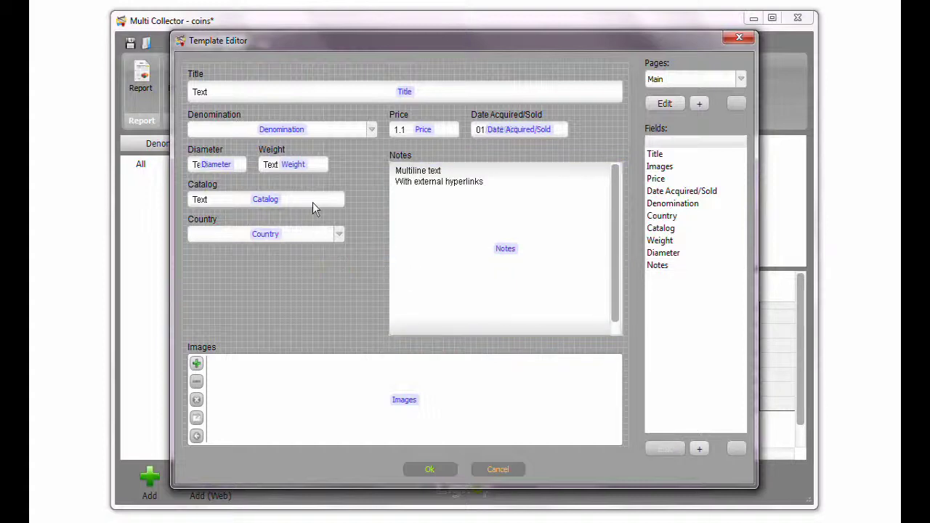
Widen the Catalog and Country fields to match the width of the Denomination field
left_click(312, 202)
left_click_drag(346, 199, 377, 199)
left_click(345, 234)
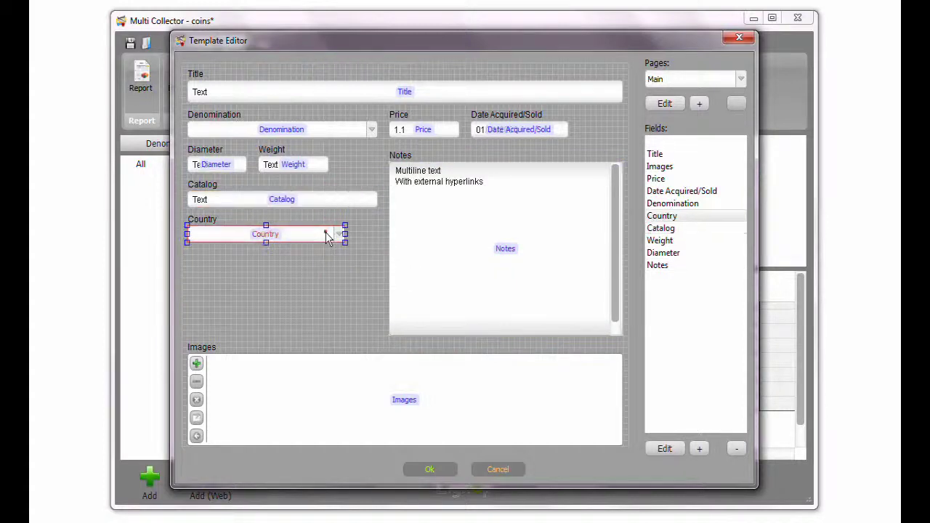
left_click_drag(344, 234, 379, 236)
left_click(333, 282)
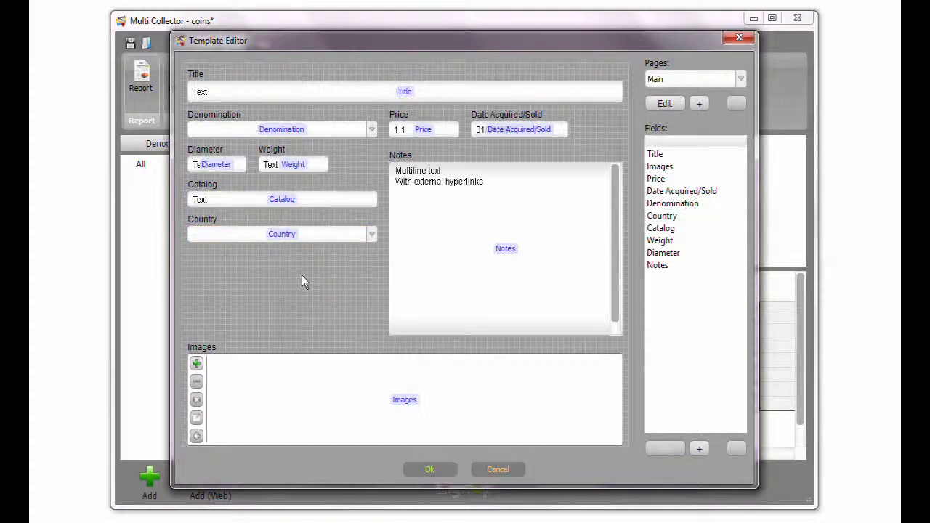
Add a Tags-type field titled TAGs with ID tags, and place it below Country, enlarged to fill most of the space above Images
left_click(699, 447)
left_click(498, 109)
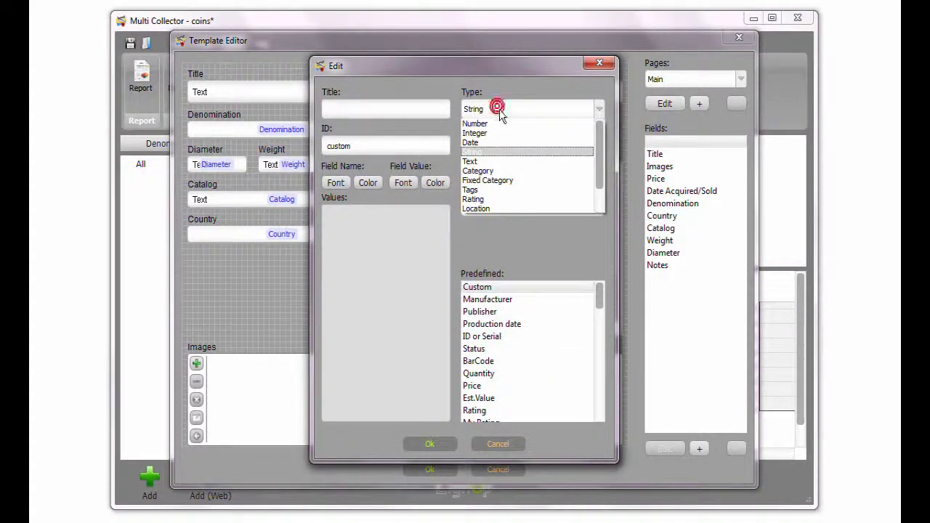
scroll(512, 130, "down", 2)
left_click(494, 170)
left_click_drag(373, 148, 238, 155)
type("tags")
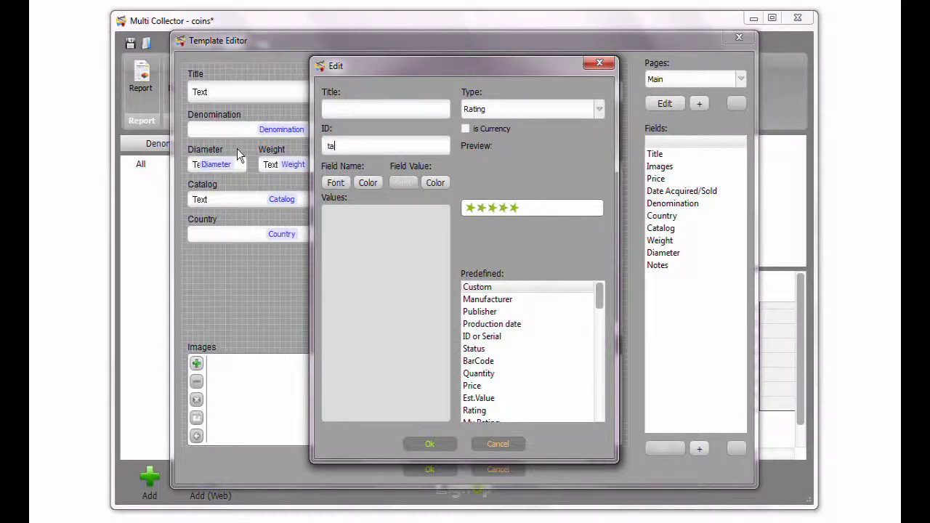
left_click(378, 107)
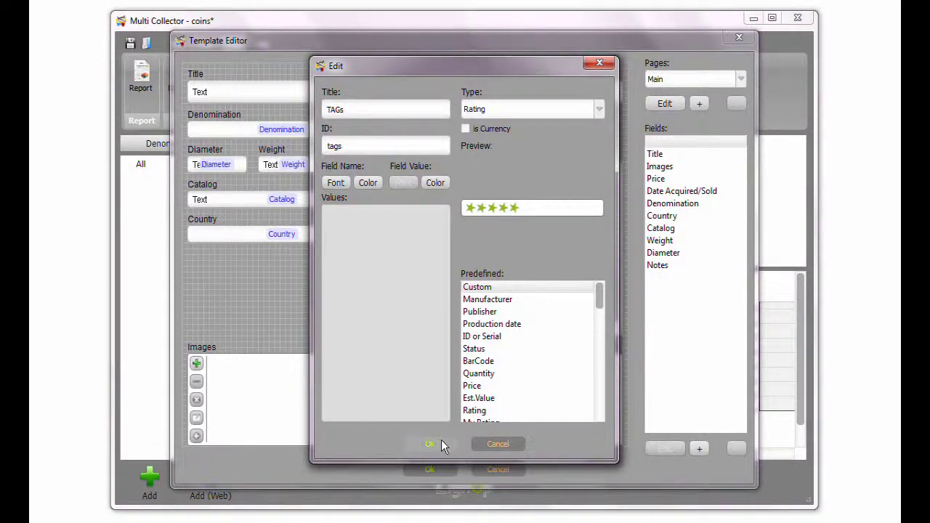
left_click(527, 110)
left_click(490, 161)
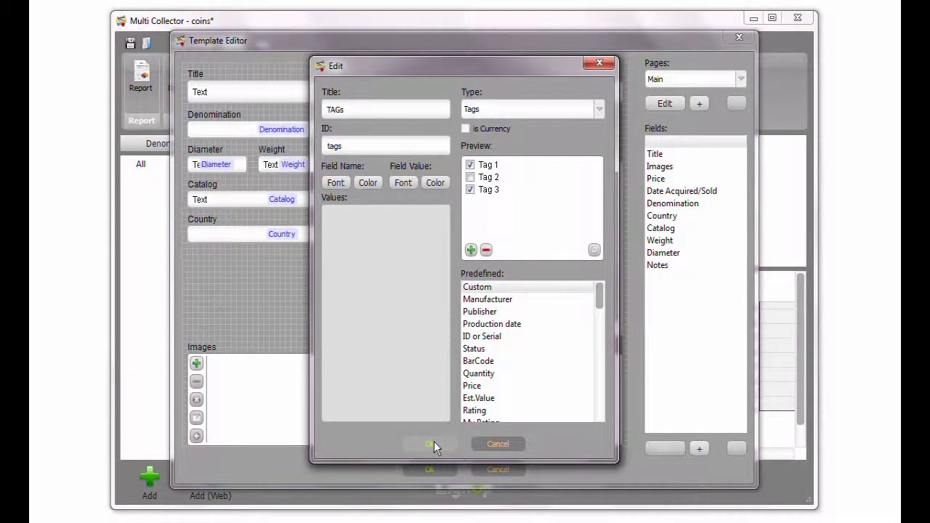
left_click(433, 443)
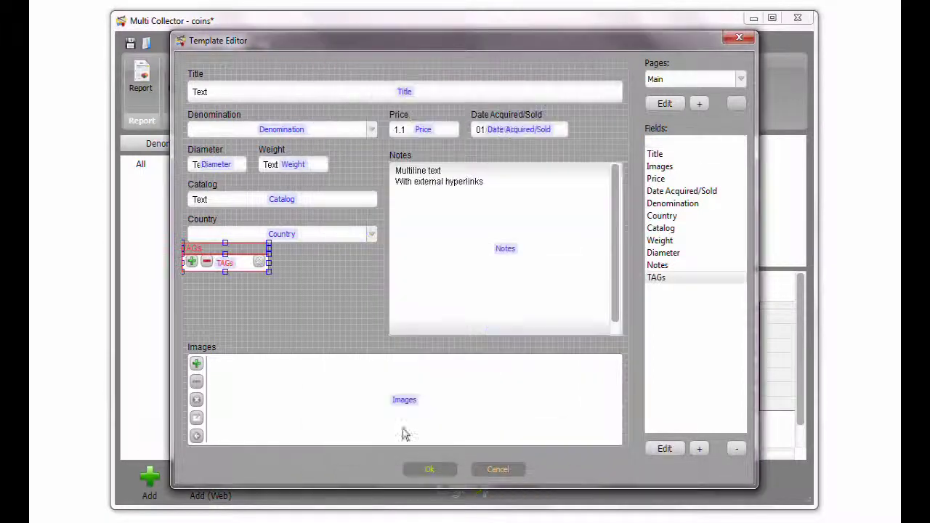
left_click_drag(245, 266, 378, 331)
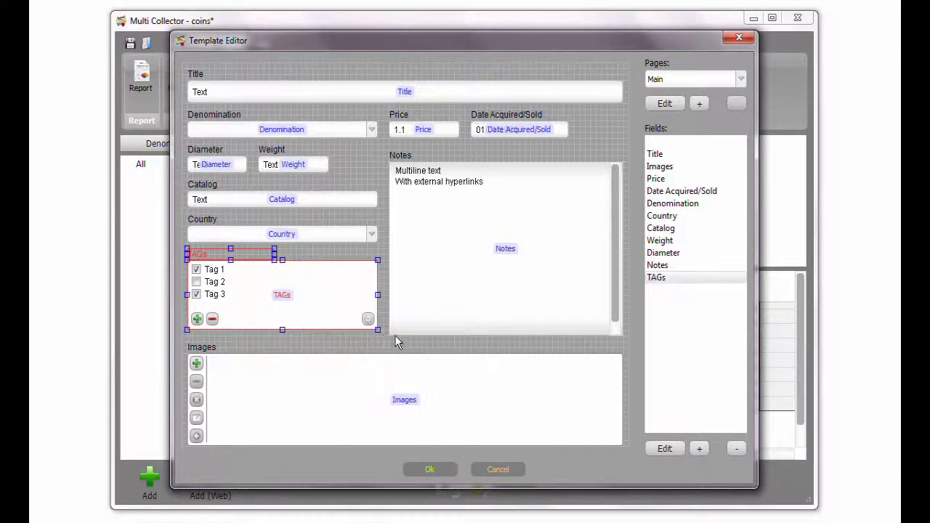
left_click(374, 342)
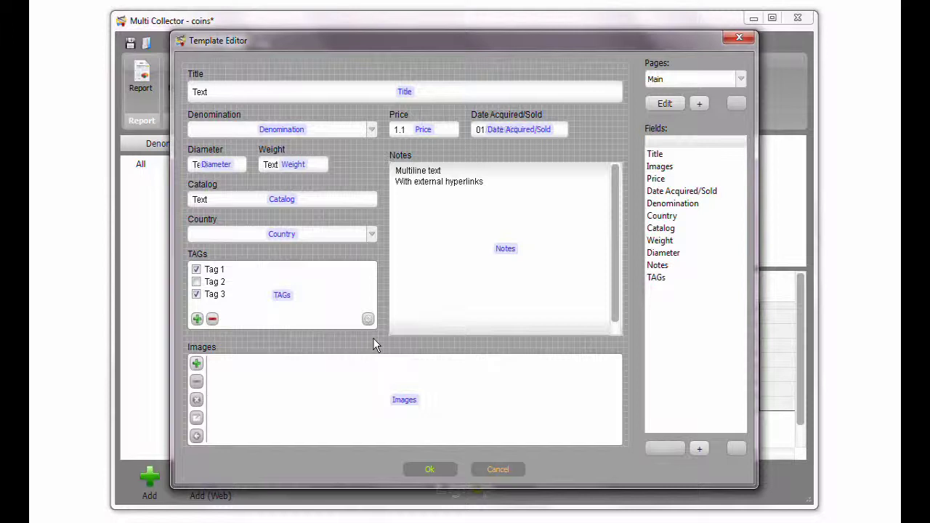
Lower the upper edge of the Notes field and move its label down to the Catalog label's level, freeing a row below Price
left_click(540, 280)
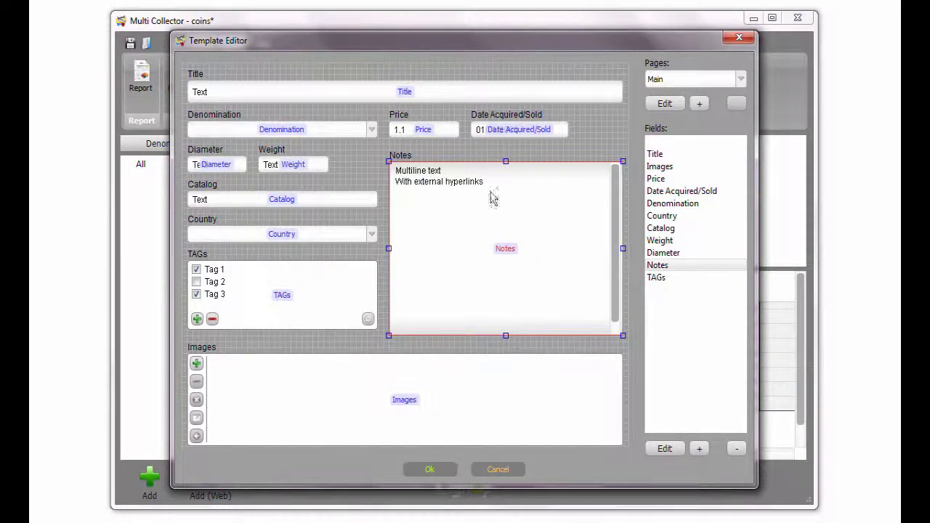
left_click_drag(507, 160, 506, 190)
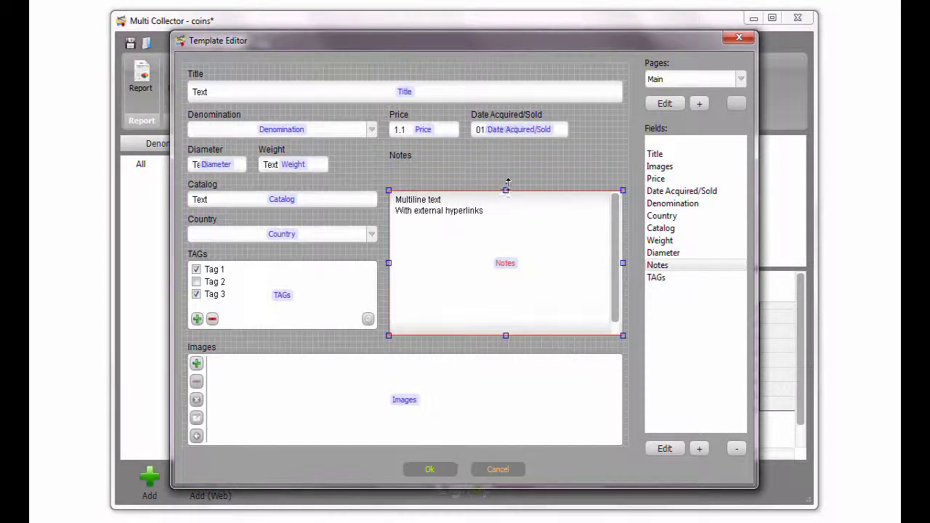
left_click(430, 156)
left_click_drag(441, 161, 446, 189)
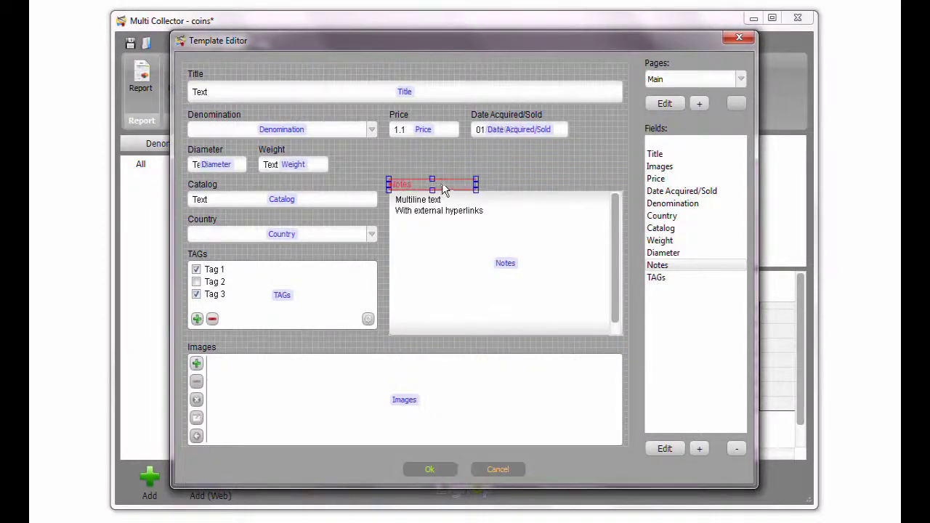
Add a Category-type field titled Composition with ID comp, and place it beside Weight, stretched to the Title field's right edge
left_click(698, 448)
left_click(498, 109)
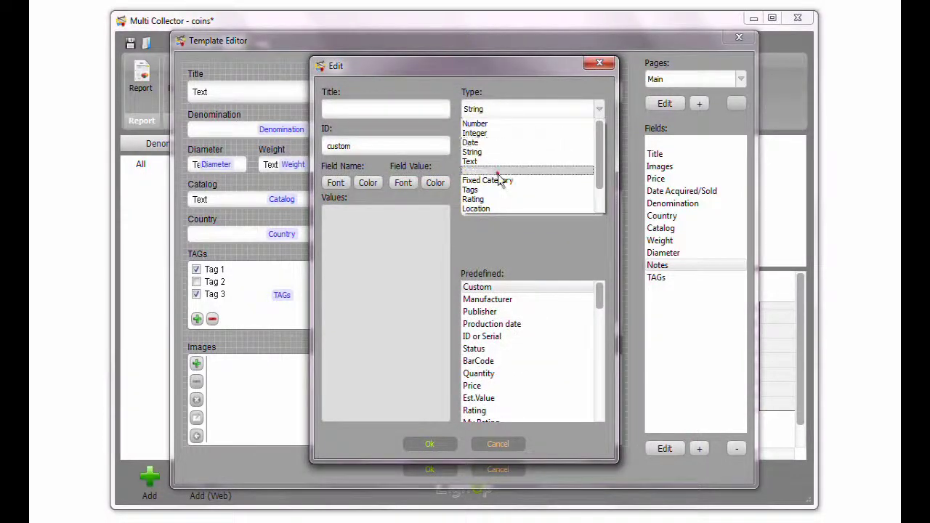
left_click(494, 172)
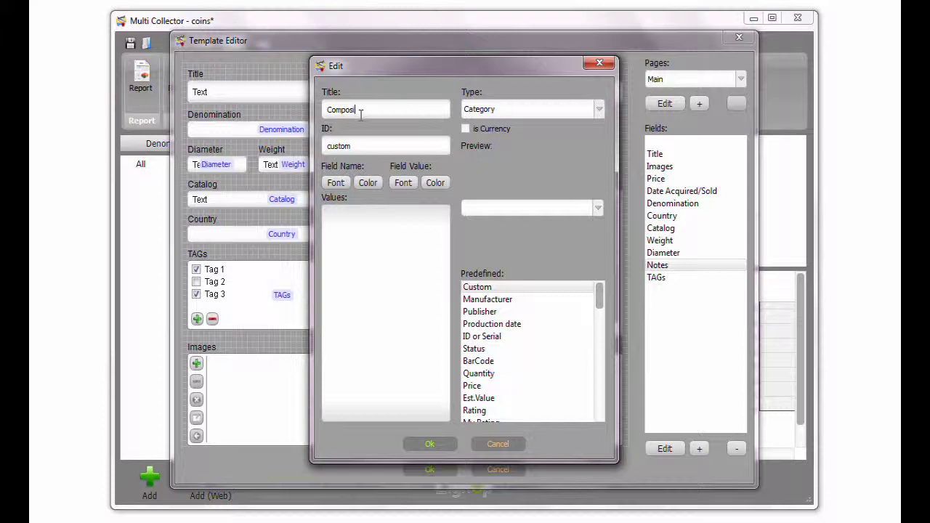
double_click(379, 141)
type("com")
left_click(429, 444)
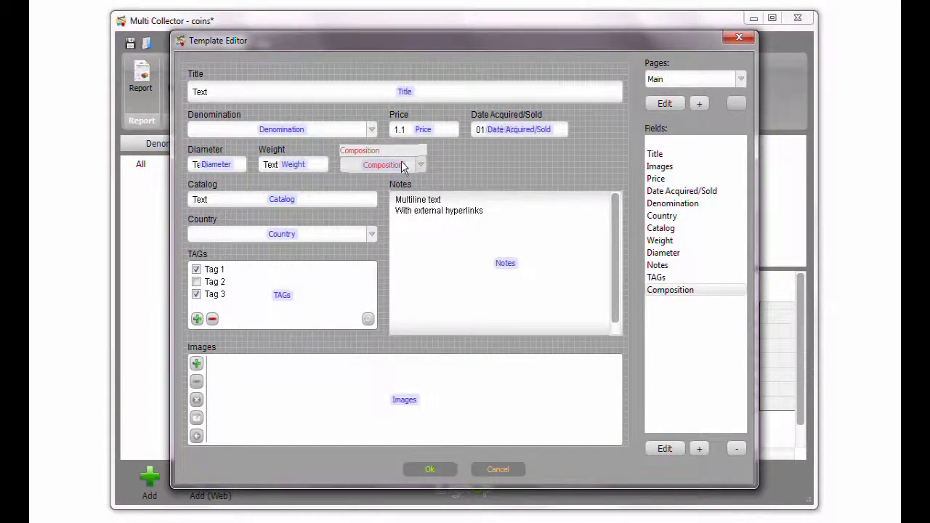
left_click_drag(427, 164, 623, 168)
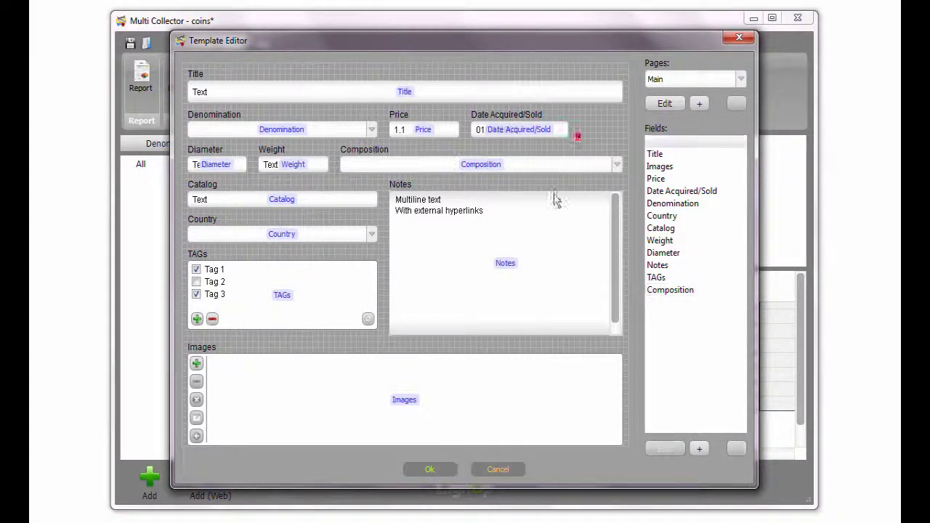
Extend the TAGs field downward to align its lower edge with the Notes field
left_click(288, 312)
left_click_drag(281, 328, 283, 336)
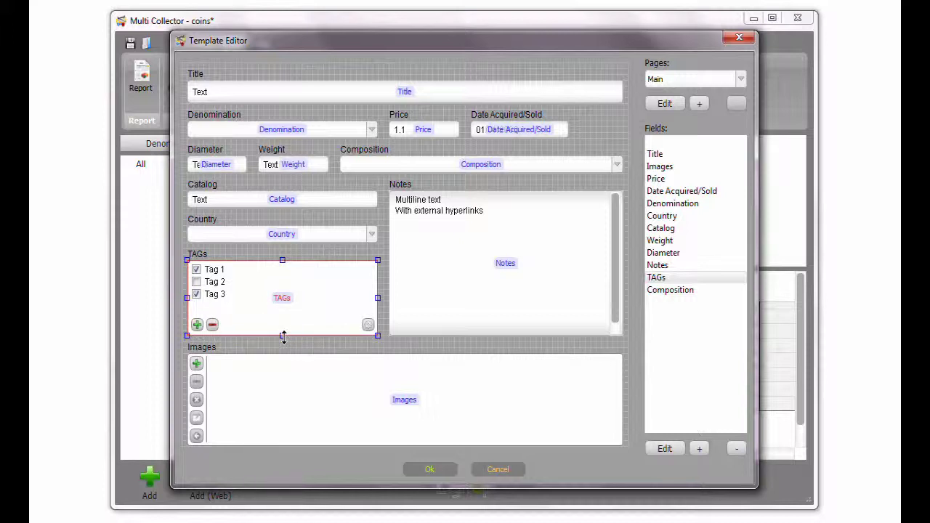
left_click(323, 348)
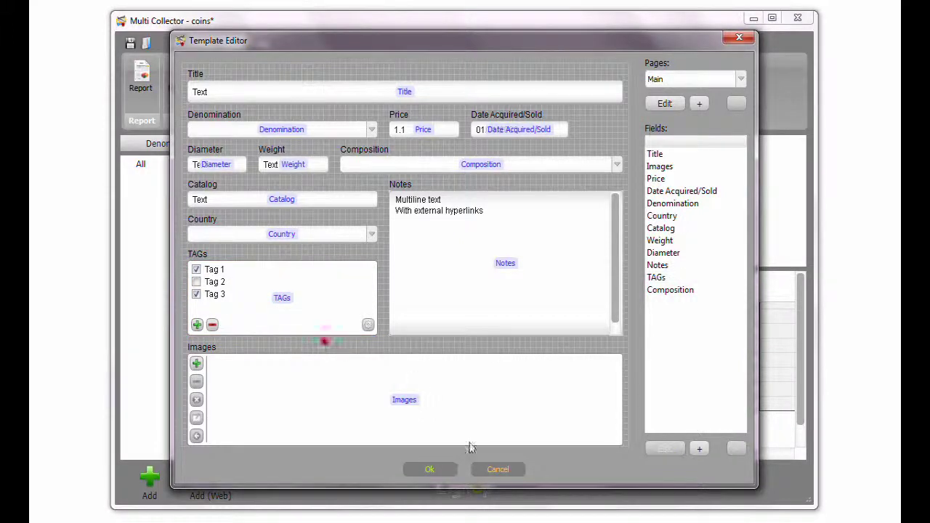
Apply the template changes and save the coins database
left_click(429, 469)
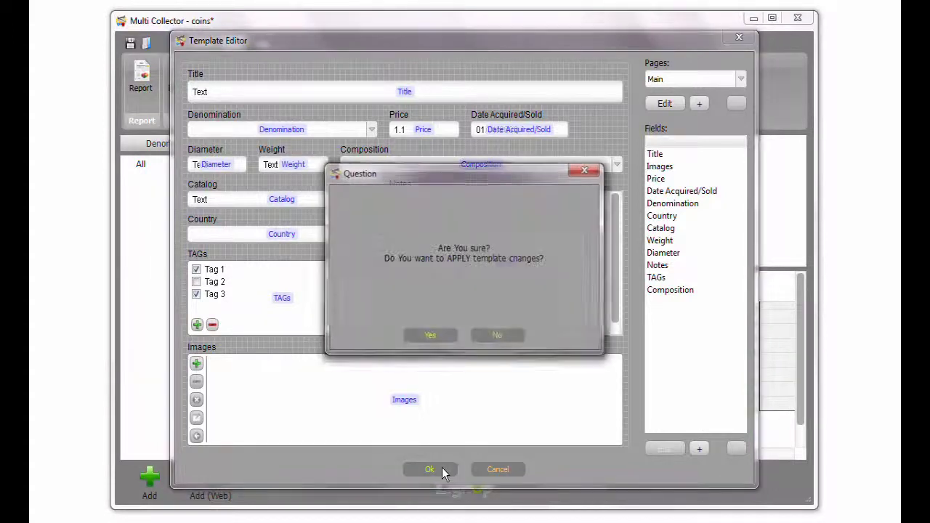
left_click(428, 338)
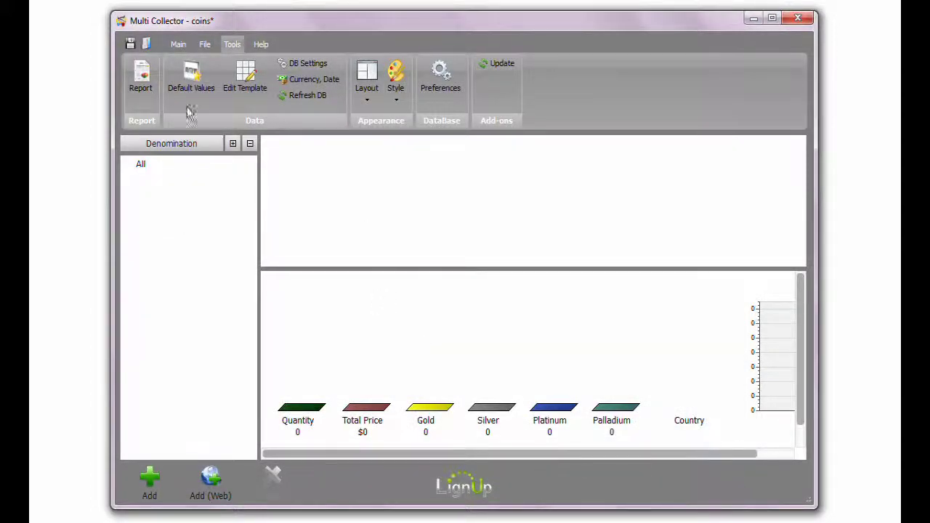
left_click(130, 44)
Export all items to a CSV file named coins-export in the csv folder inside My Folder on the Desktop
left_click(205, 45)
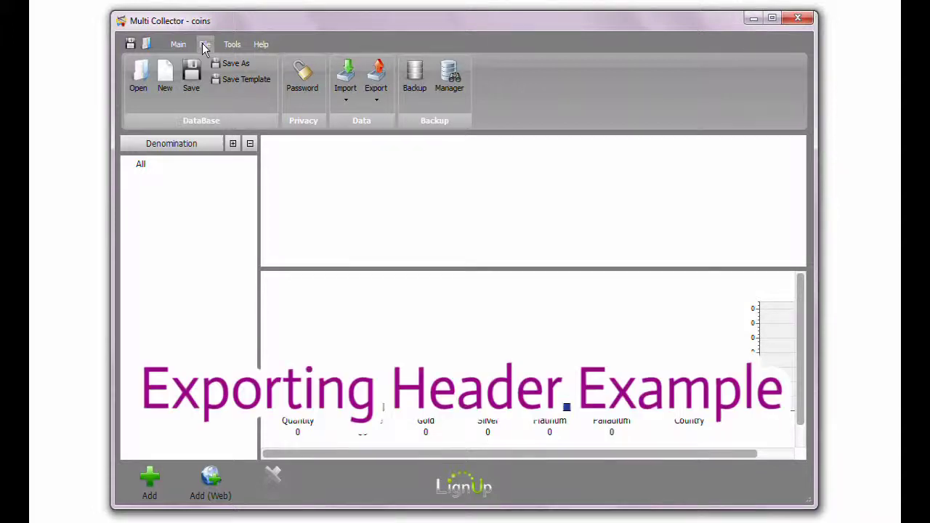
left_click(376, 101)
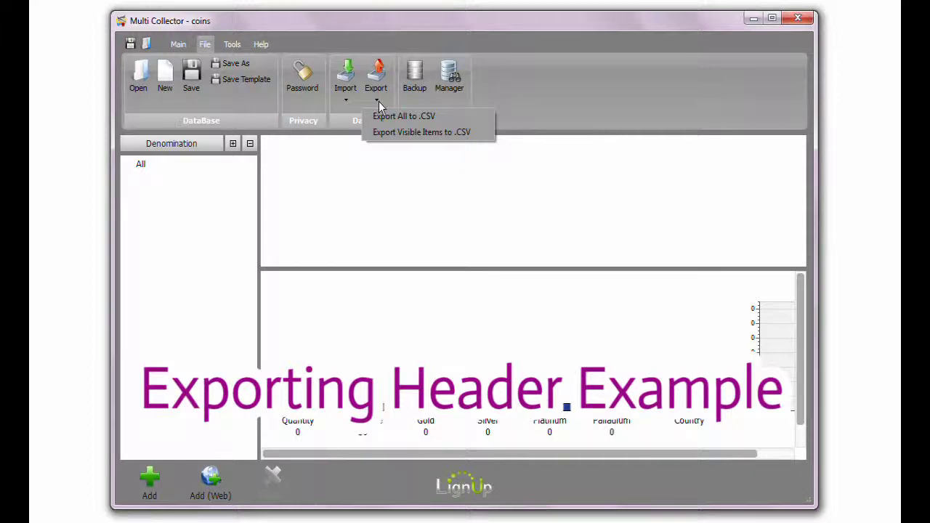
left_click(407, 117)
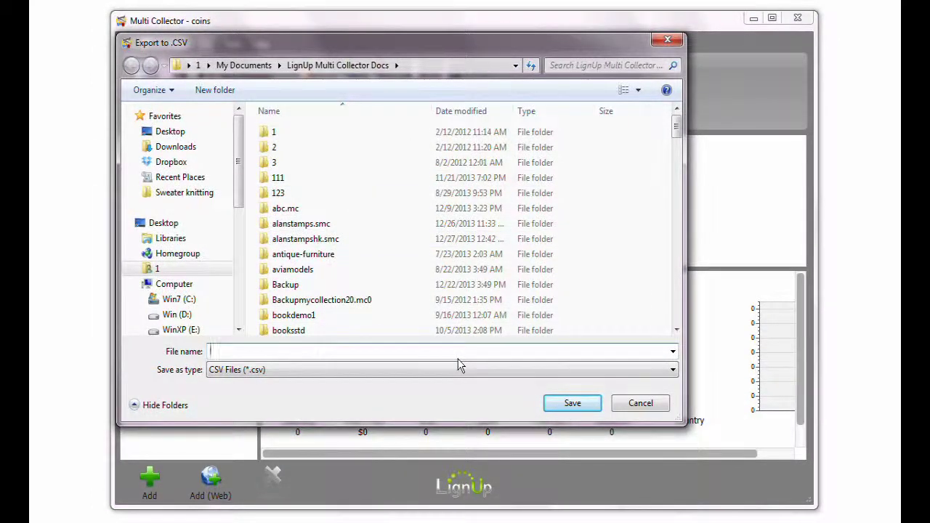
left_click(191, 133)
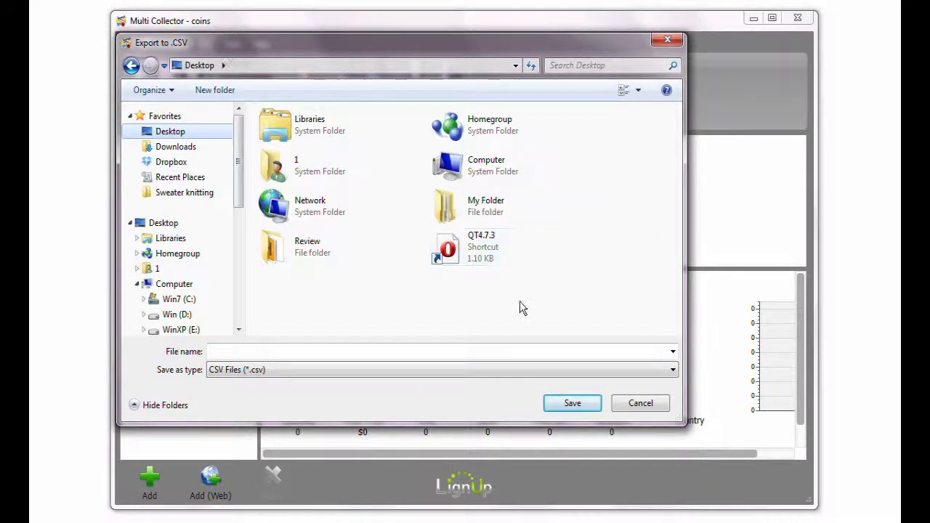
double_click(490, 211)
left_click(298, 131)
double_click(298, 130)
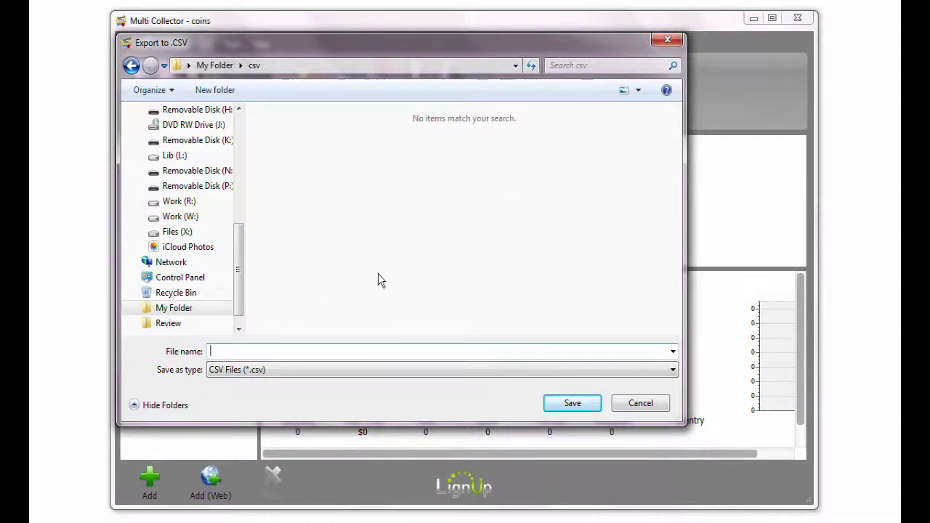
type("coins-")
left_click(570, 404)
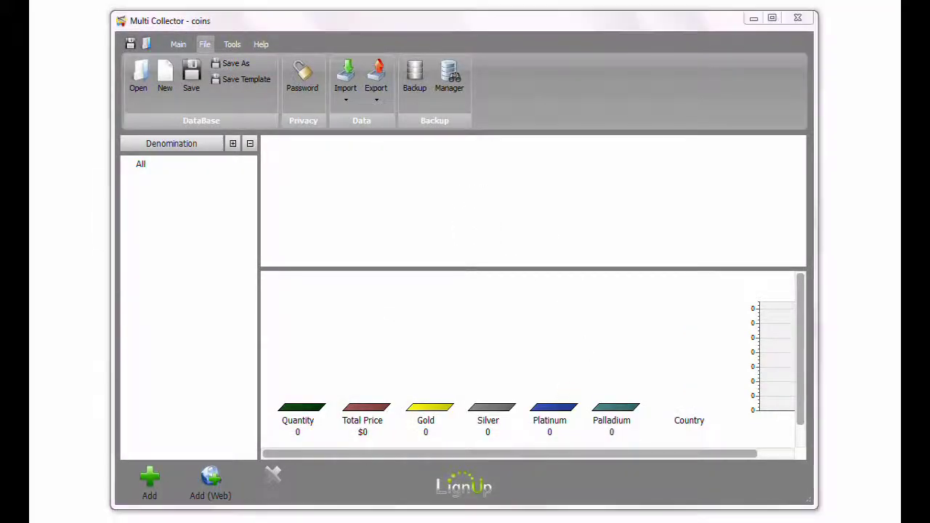
Switch to the csv folder, open the coins spreadsheet in Excel and shrink its window to uncover the folder
key("alt+Tab")
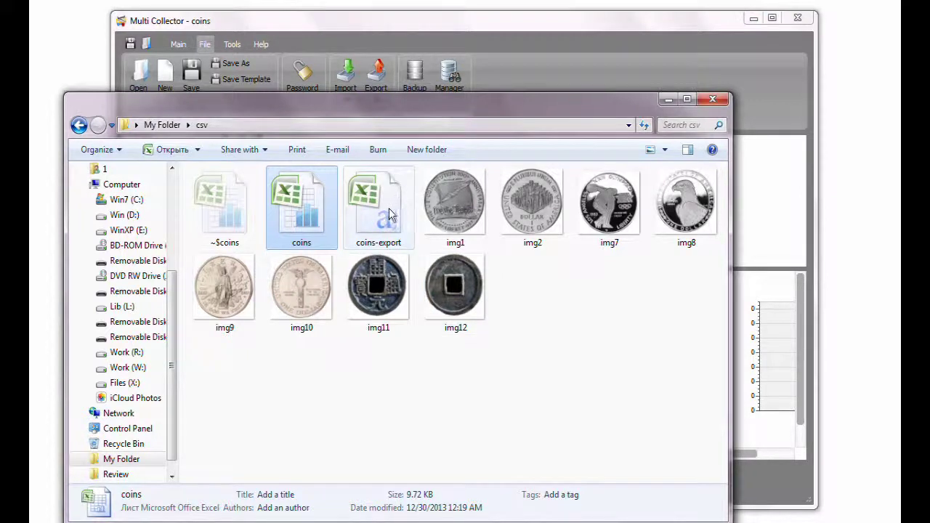
double_click(313, 205)
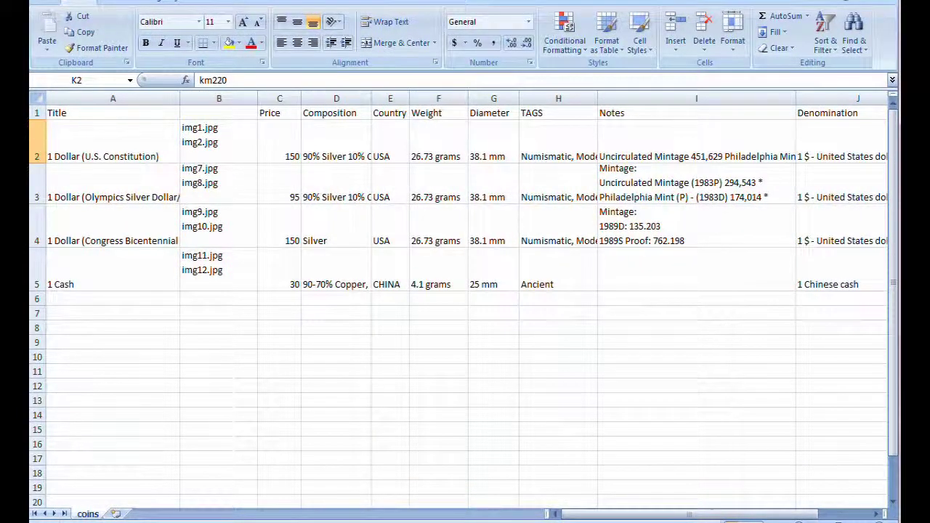
left_click_drag(897, 520, 887, 231)
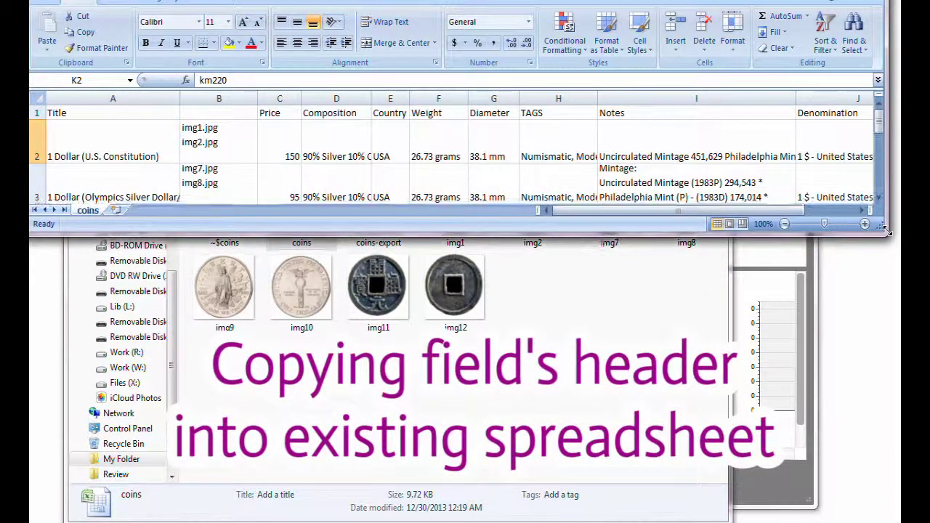
Open the coins-export file from the csv folder in Excel and move its window fully into view
left_click(302, 286)
double_click(370, 202)
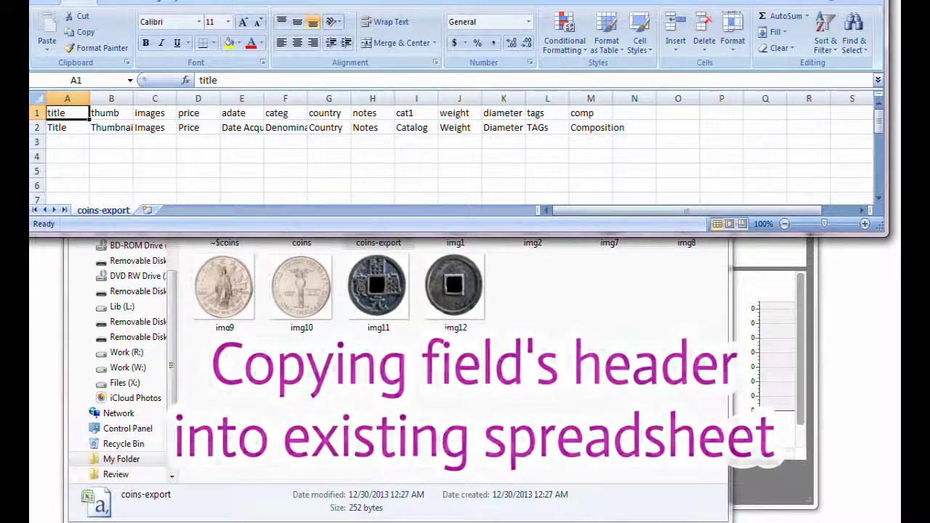
left_click_drag(409, 1, 402, 120)
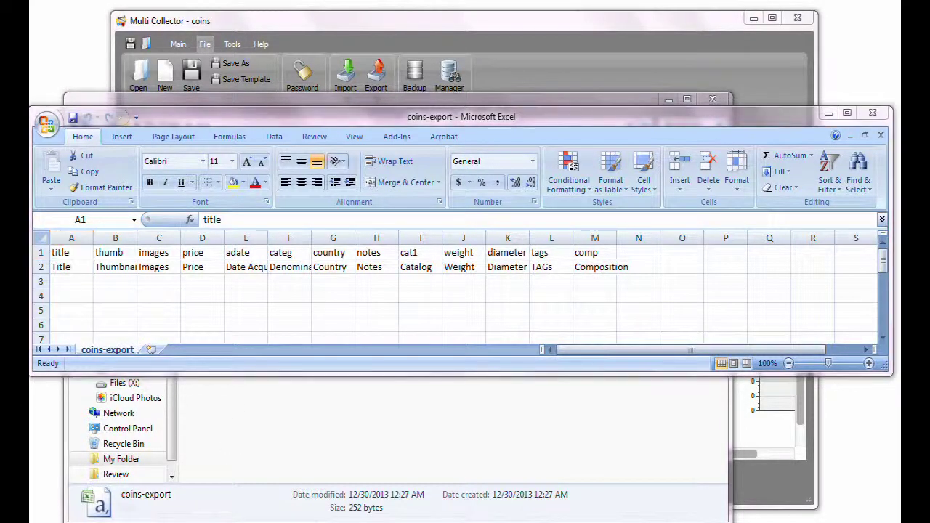
Switch to the coins spreadsheet, make its window taller and insert a blank row above the header row
mouse_move(265, 522)
left_click(182, 505)
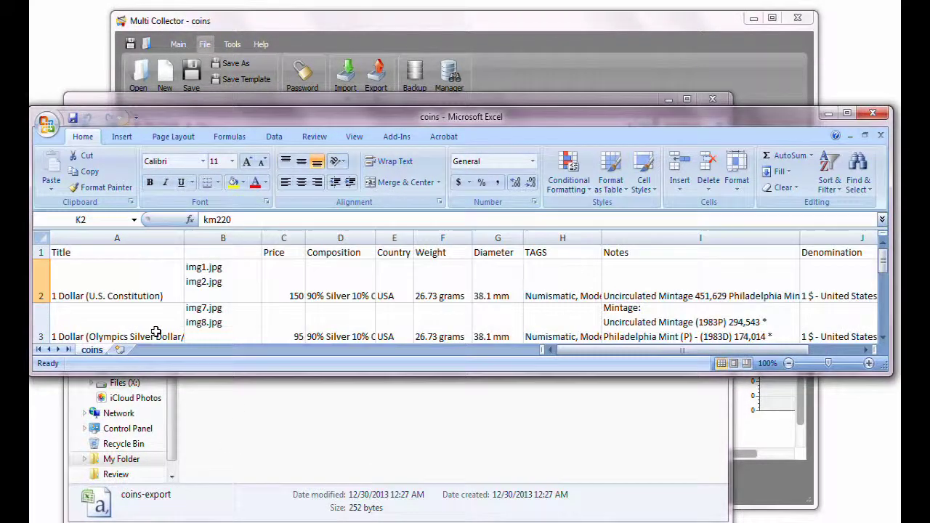
left_click(98, 273)
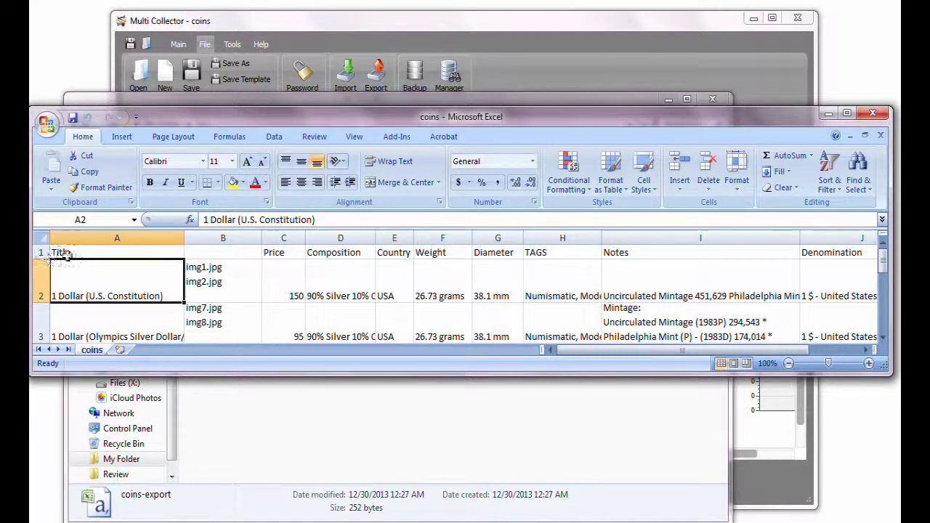
left_click(64, 253)
left_click(35, 252)
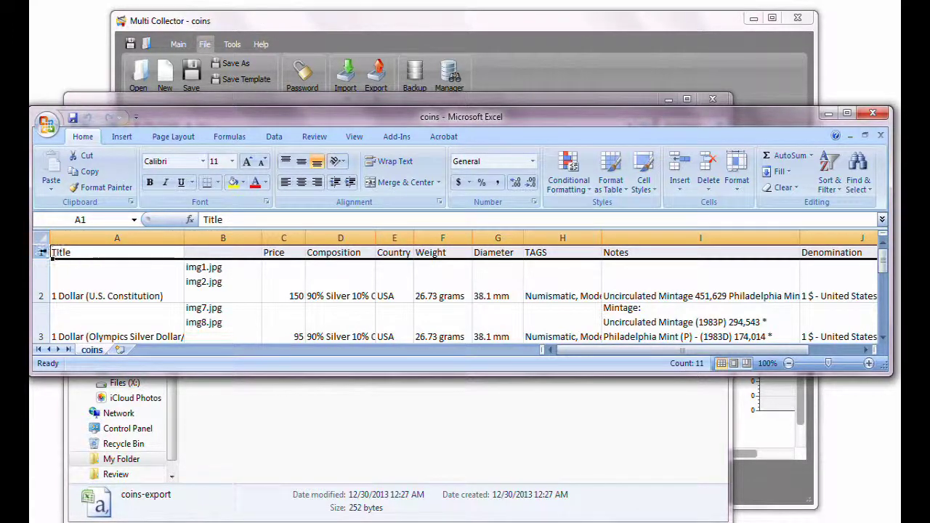
left_click_drag(214, 374, 218, 467)
right_click(42, 252)
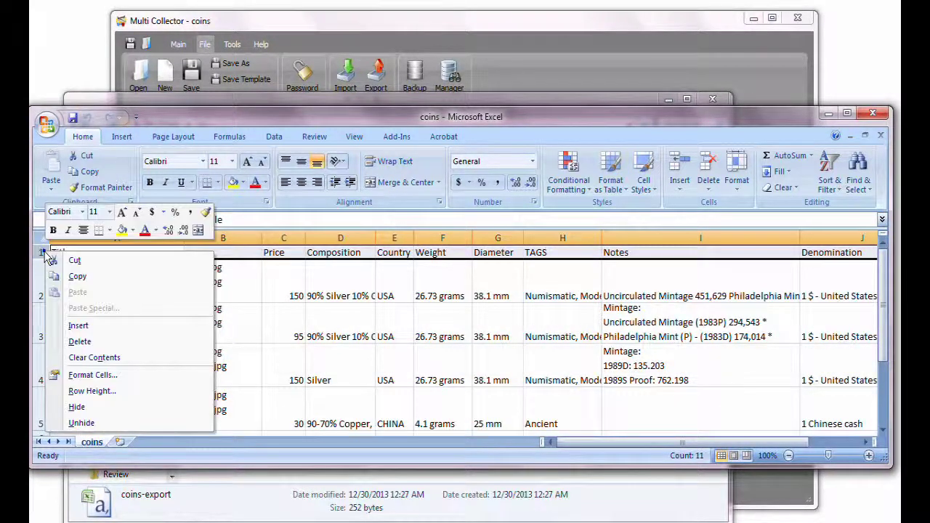
left_click(77, 325)
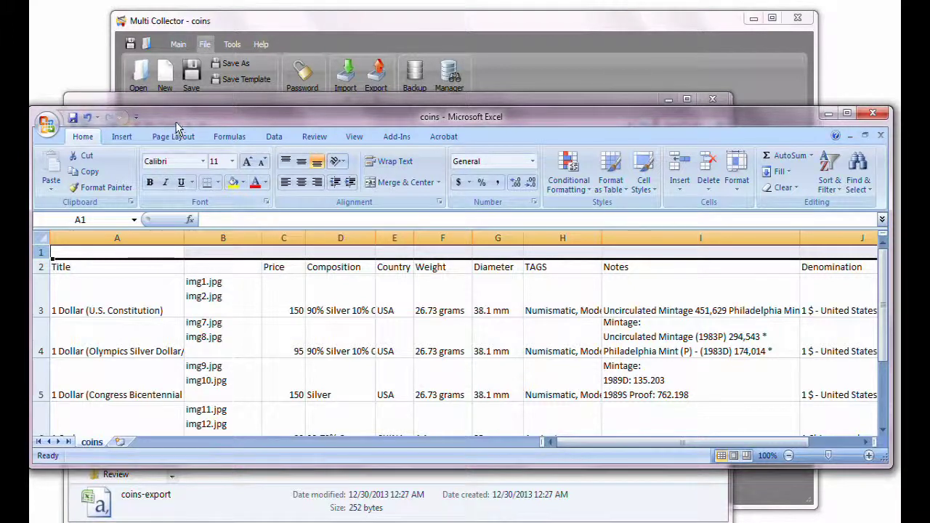
Copy the title field name from cell A1 of coins-export into cell A1 of the coins spreadsheet
left_click(265, 522)
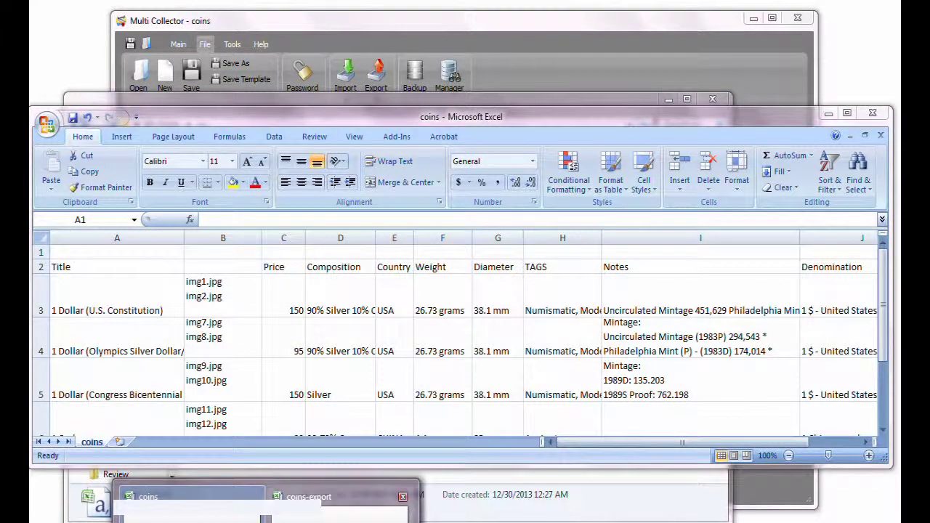
left_click(309, 496)
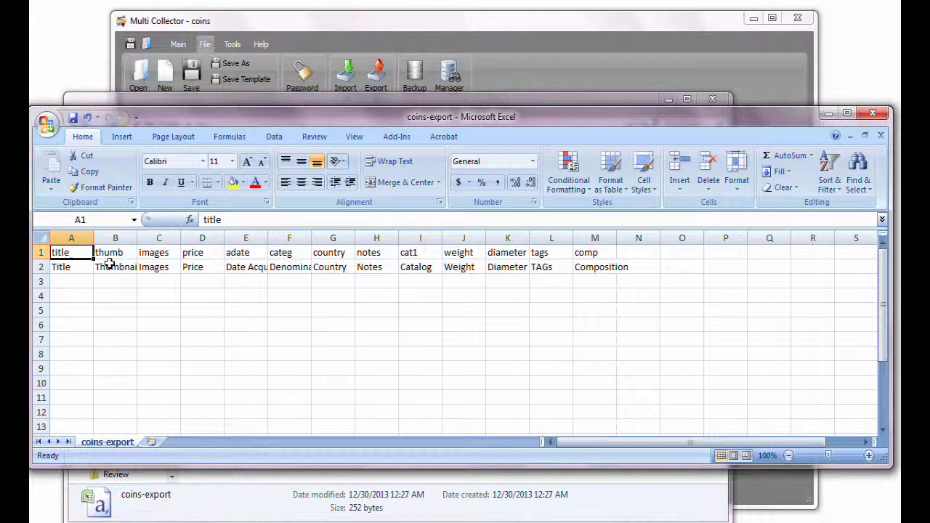
key("ctrl+c")
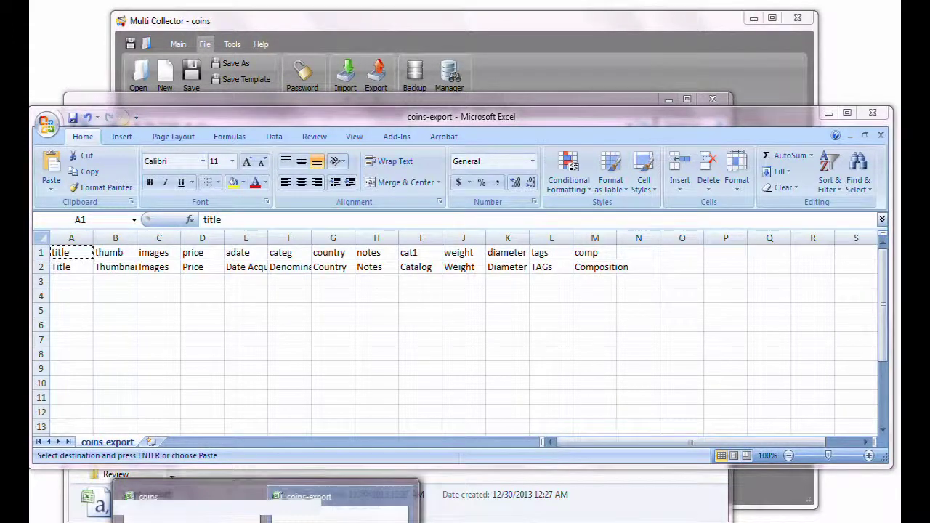
left_click(189, 497)
key("ctrl+v")
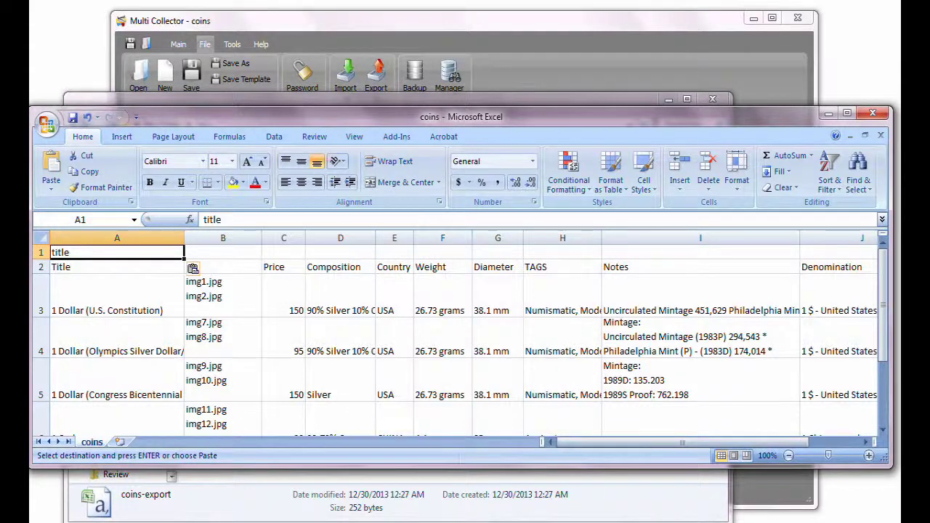
Copy the images/Images header pair from coins-export into cells B1:B2 of the coins spreadsheet
left_click(189, 497)
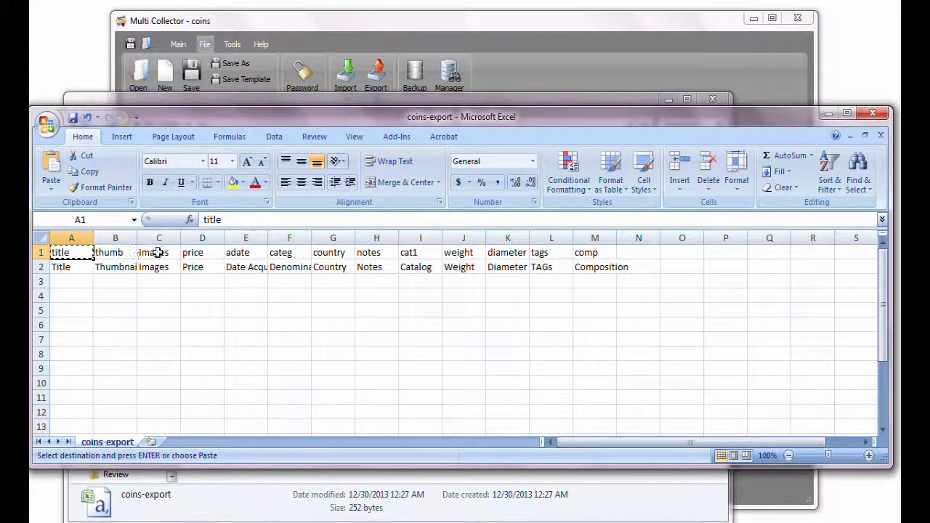
left_click_drag(158, 252, 158, 267)
key("ctrl+c")
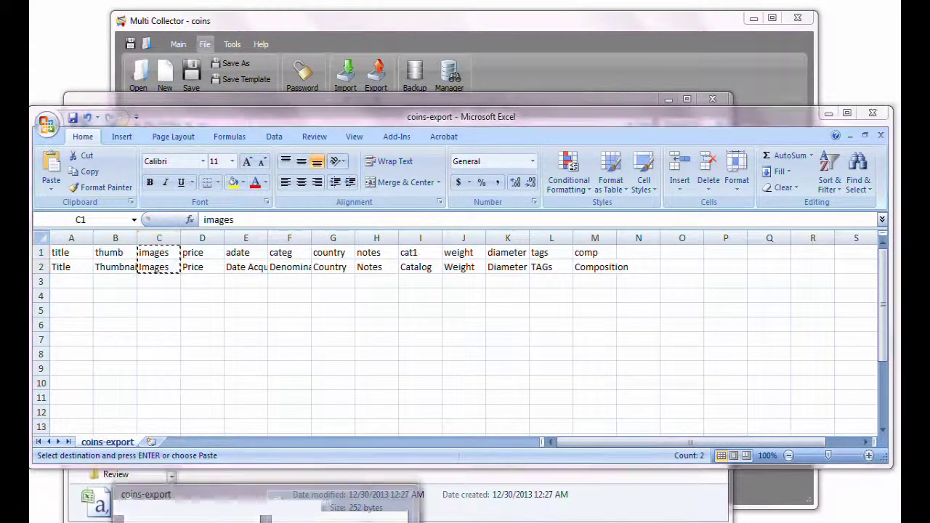
left_click(341, 497)
left_click_drag(213, 255, 214, 268)
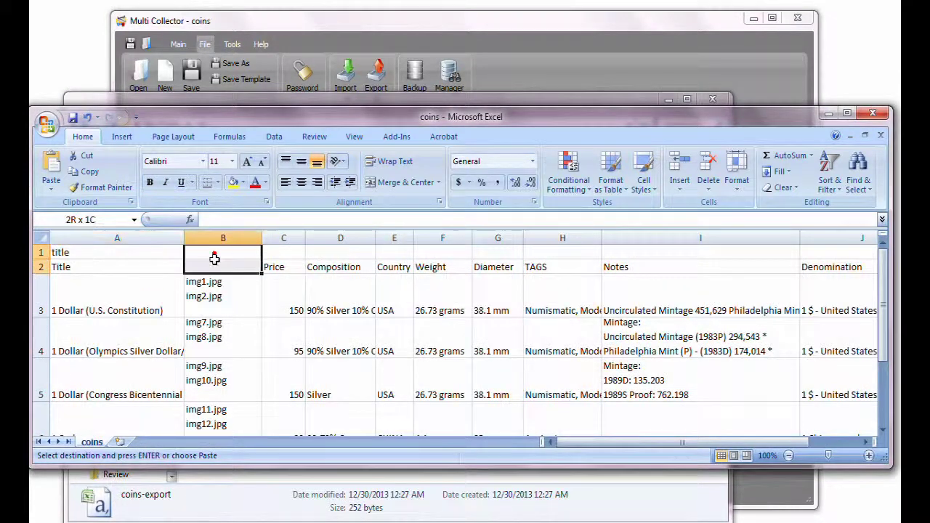
key("ctrl+v")
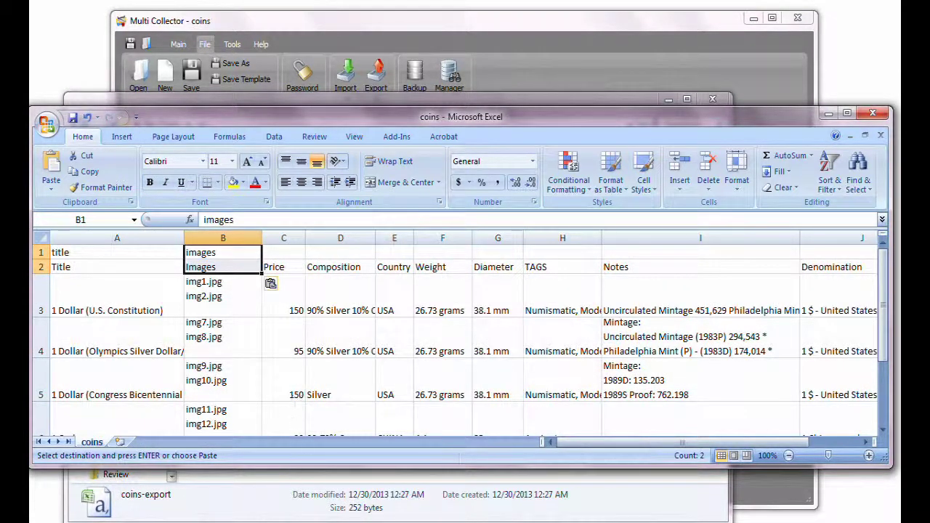
Copy the price/Price header pair from coins-export into cells C1:C2 of the coins spreadsheet
left_click(342, 501)
left_click_drag(200, 252, 199, 267)
key("ctrl+c")
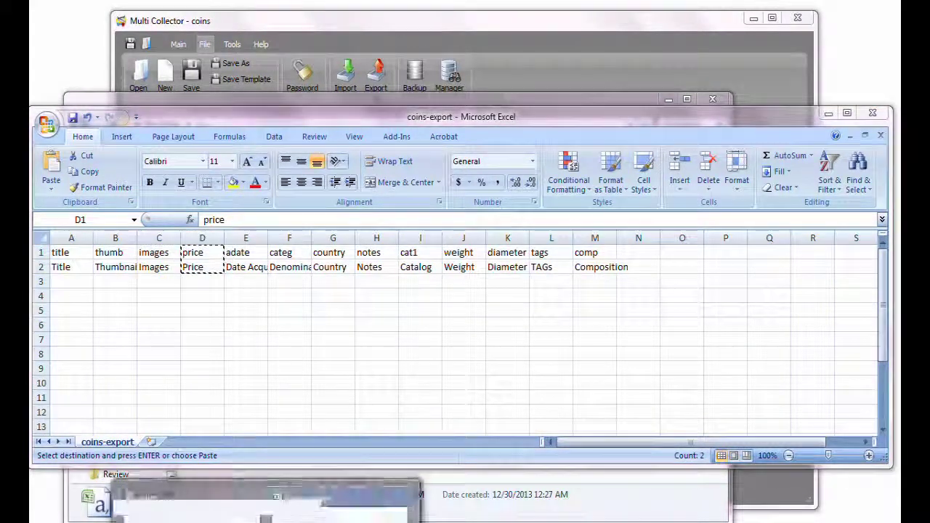
left_click(265, 512)
left_click_drag(283, 252, 273, 266)
key("ctrl+v")
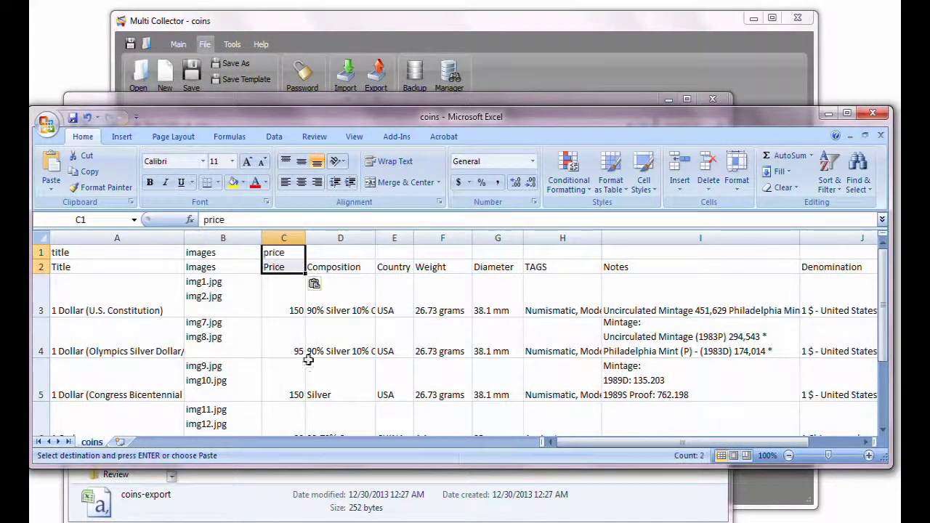
Copy the comp/Composition header pair from coins-export into cells D1:D2 of the coins spreadsheet
left_click(342, 502)
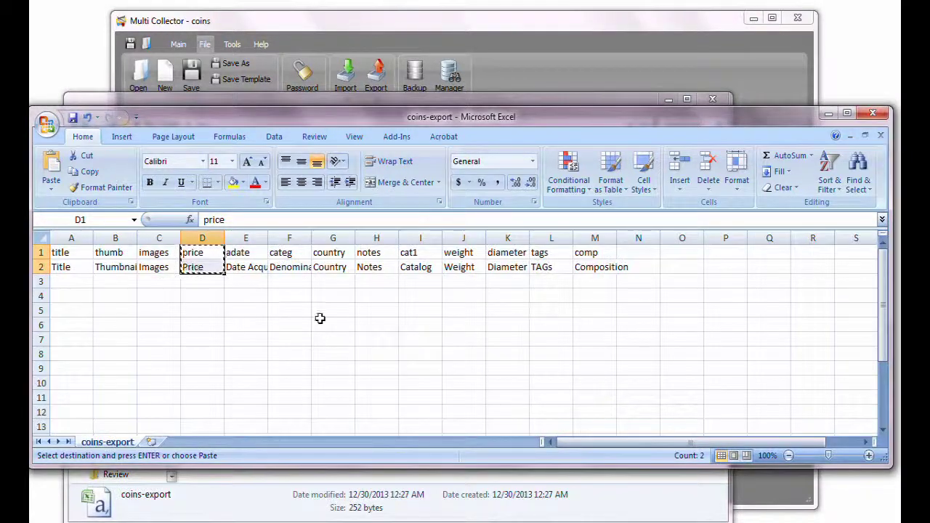
left_click_drag(592, 252, 592, 266)
key("ctrl+c")
left_click(265, 517)
left_click_drag(339, 252, 337, 261)
key("ctrl+v")
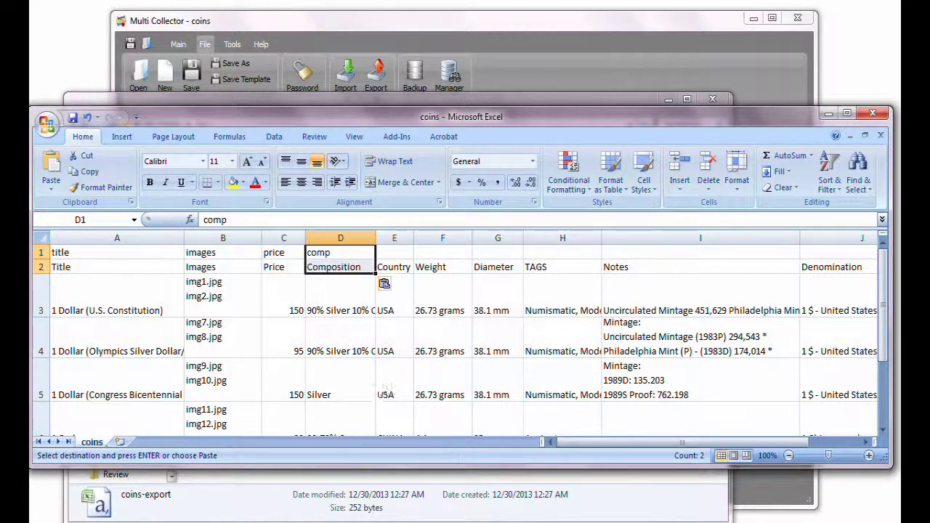
Copy the country/Country header pair from coins-export into cells E1:E2 of the coins spreadsheet
left_click(265, 517)
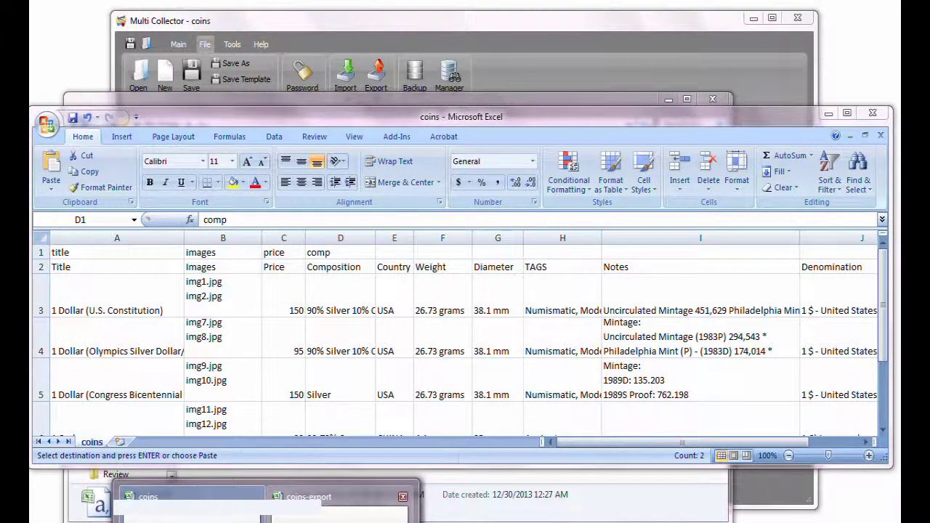
left_click(320, 507)
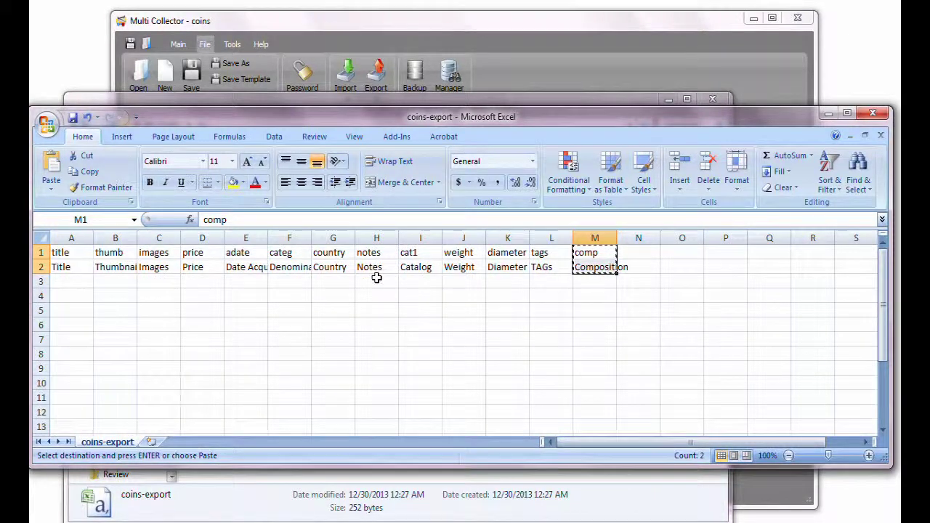
left_click_drag(337, 249, 331, 268)
key("ctrl+c")
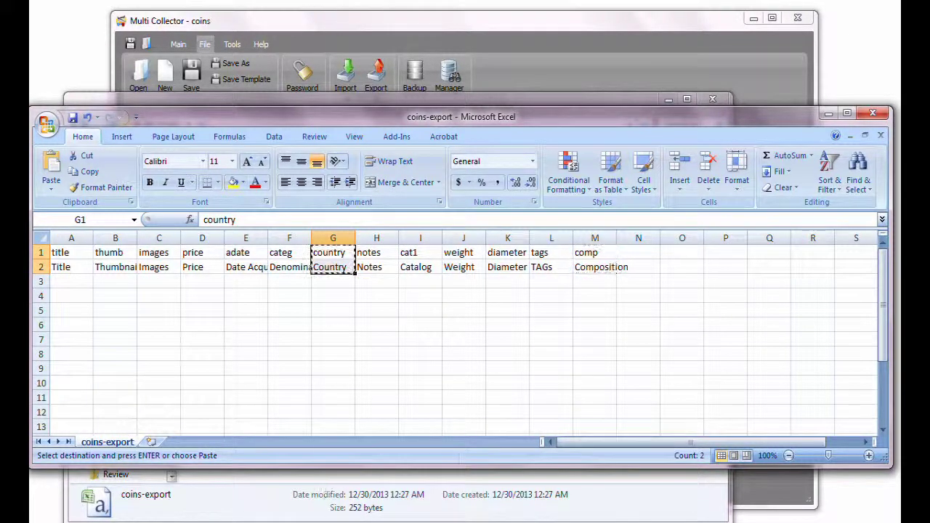
left_click(211, 501)
left_click_drag(394, 252, 398, 270)
key("ctrl+v")
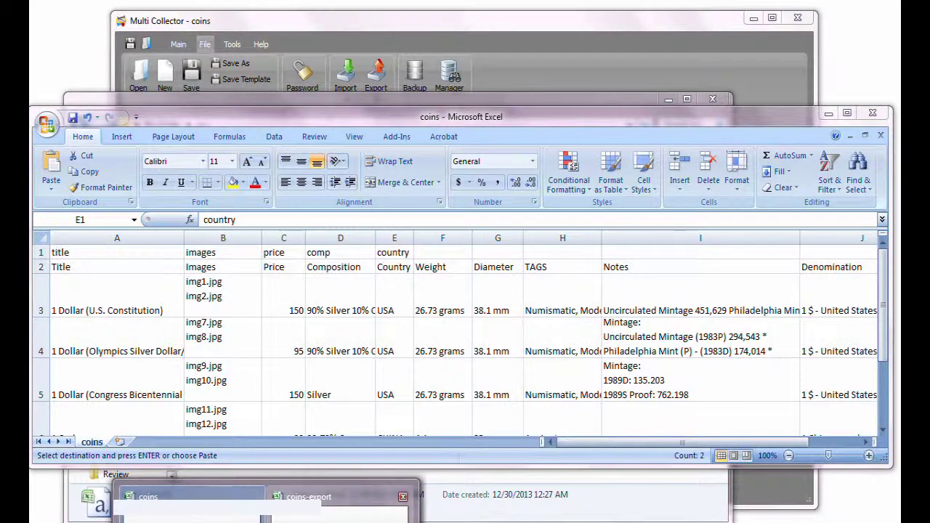
Copy the weight/Weight header pair from coins-export into cells F1:F2 of the coins spreadsheet
left_click(319, 507)
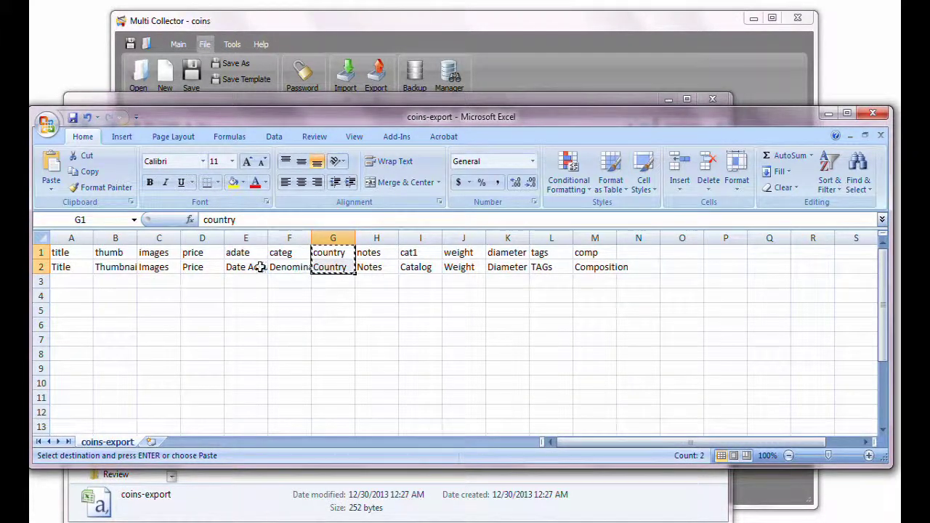
left_click_drag(464, 251, 442, 265)
key("ctrl+c")
left_click(211, 501)
key("ctrl+v")
Copy the diameter/Diameter header pair from coins-export into cells G1:G2 of the coins spreadsheet
left_click(210, 501)
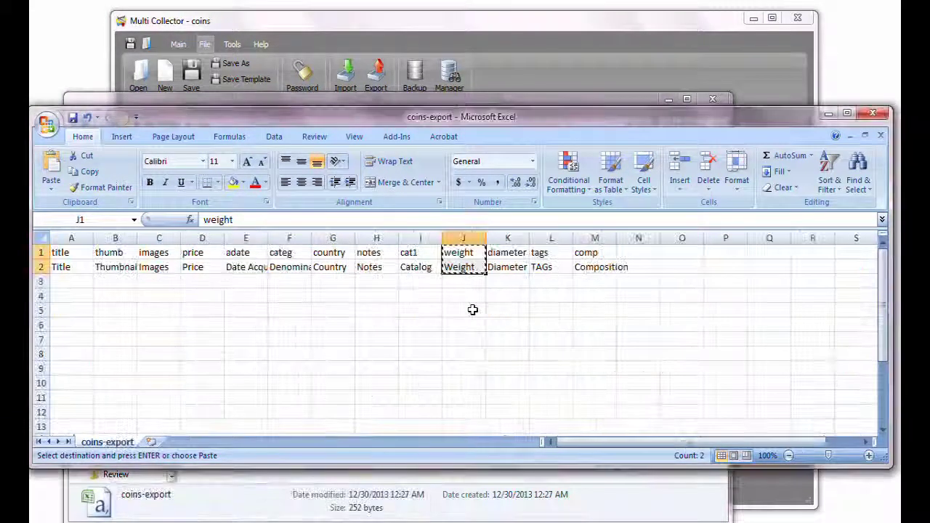
left_click_drag(512, 252, 494, 266)
key("ctrl+c")
left_click(211, 501)
key("ctrl+v")
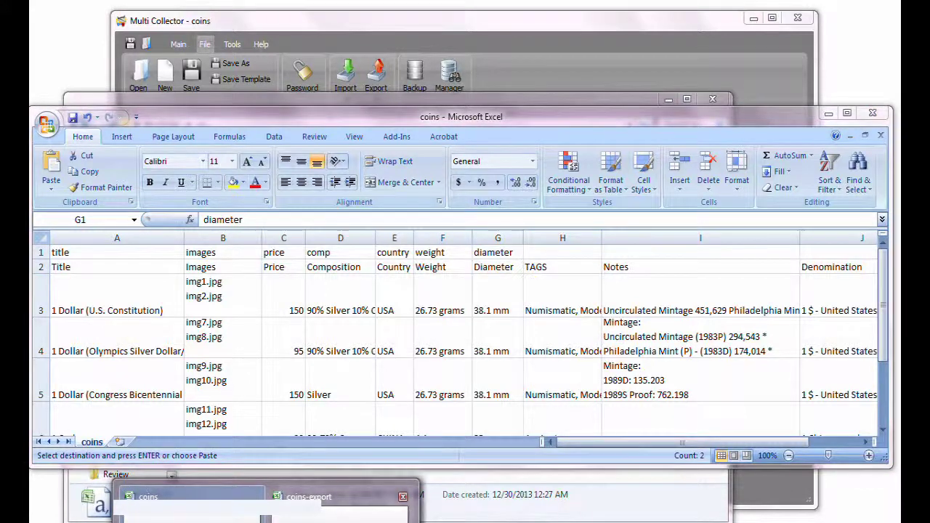
Copy the tags/TAGs header pair from coins-export into cells H1:H2 of the coins spreadsheet
left_click(341, 498)
left_click_drag(536, 252, 538, 267)
key("ctrl+c")
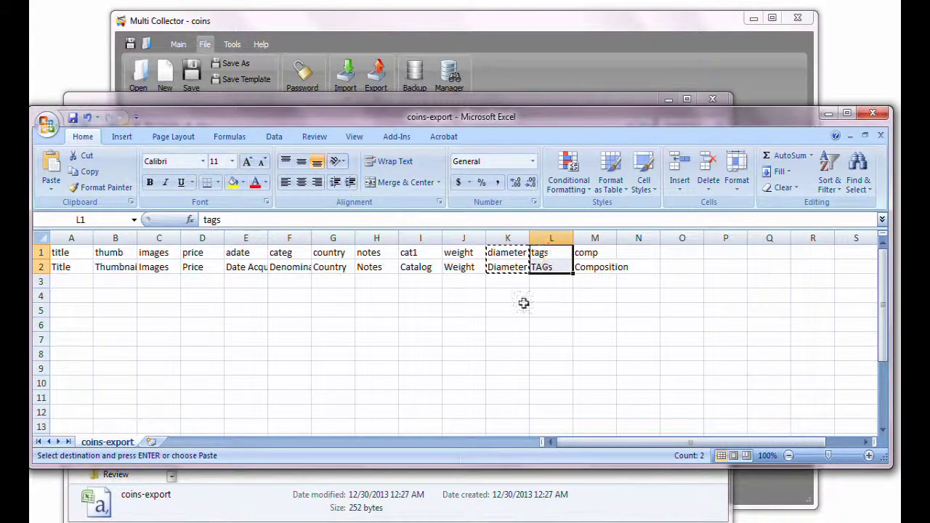
key("ctrl+Tab")
left_click_drag(550, 252, 549, 267)
key("ctrl+v")
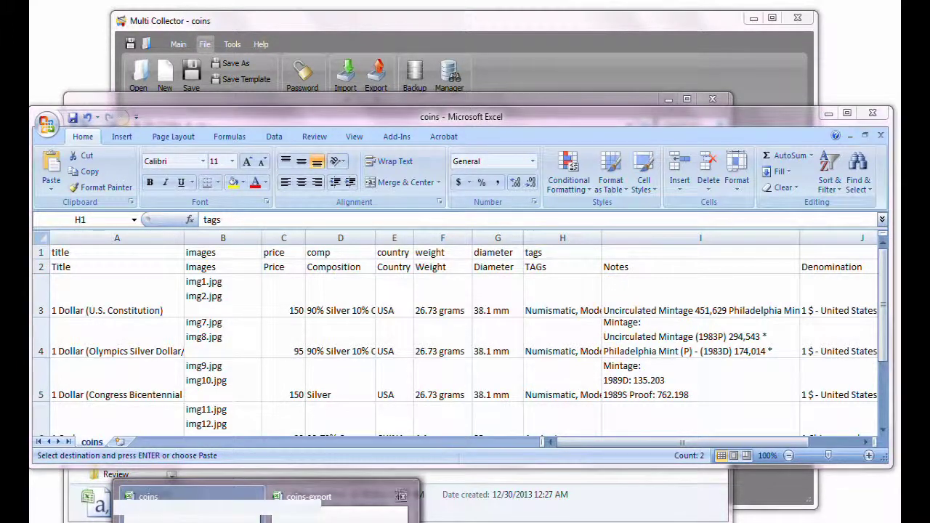
Copy the categ/Denomination header pair from coins-export into cells J1:J2 of the coins spreadsheet
key("ctrl+Tab")
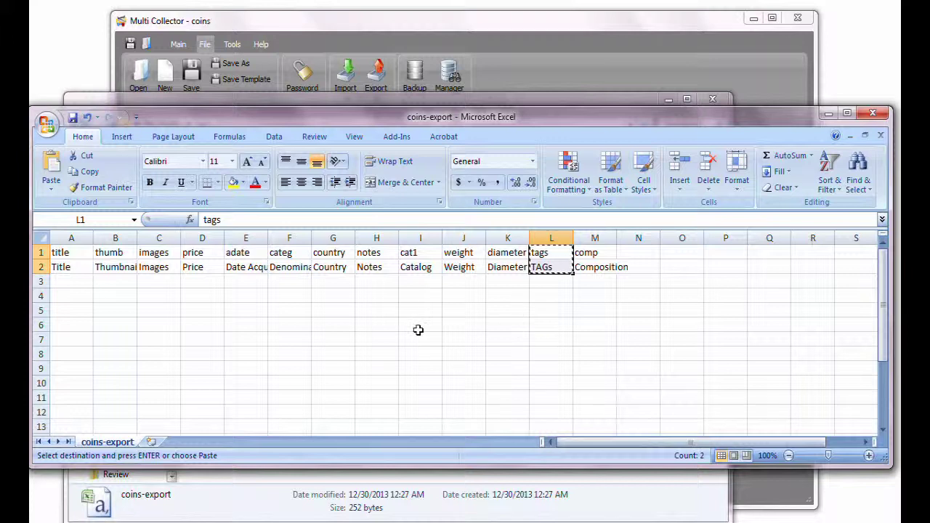
left_click_drag(294, 252, 294, 268)
key("ctrl+c")
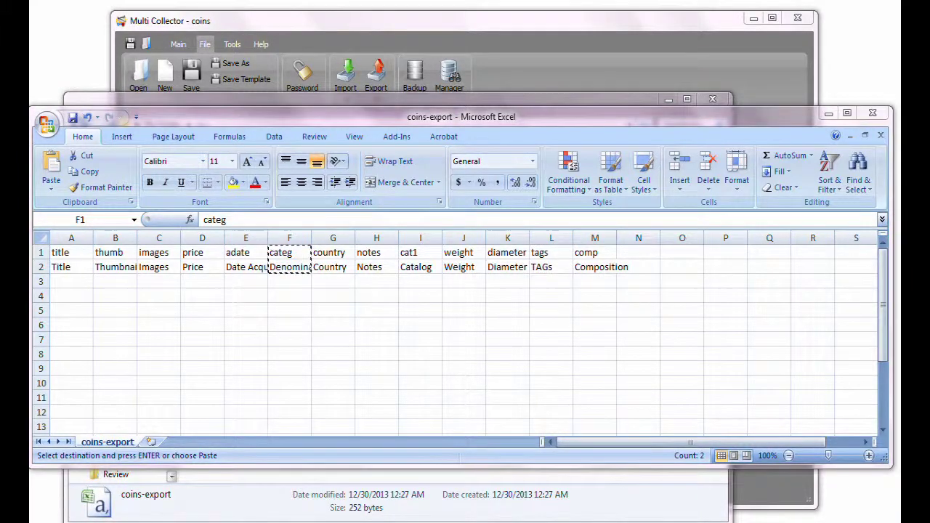
key("ctrl+Tab")
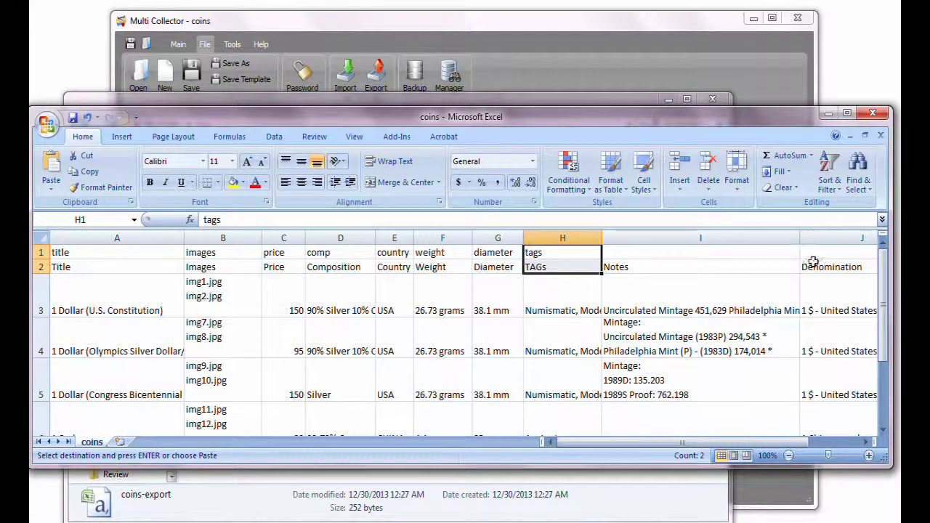
left_click_drag(823, 251, 823, 268)
key("ctrl+v")
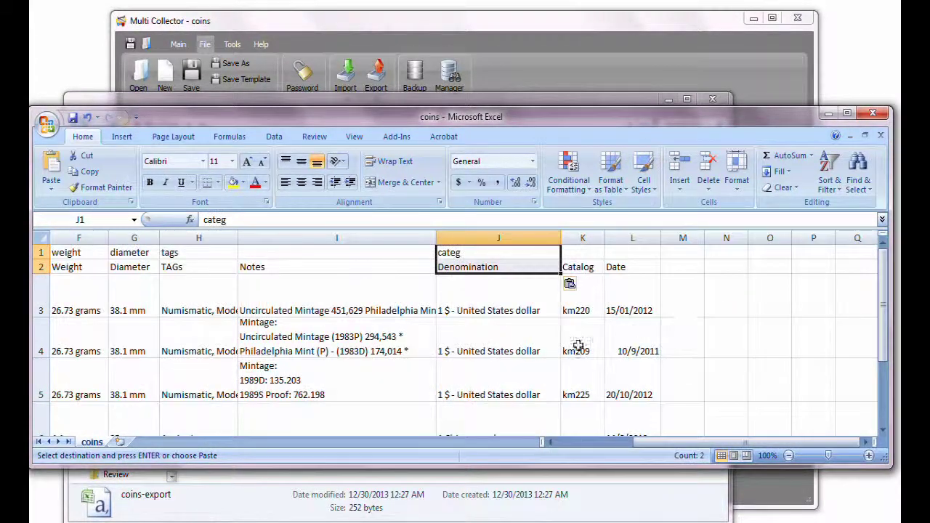
Copy the cat1/Catalog header pair from coins-export into cells K1:K2 of the coins spreadsheet
key("ctrl+Tab")
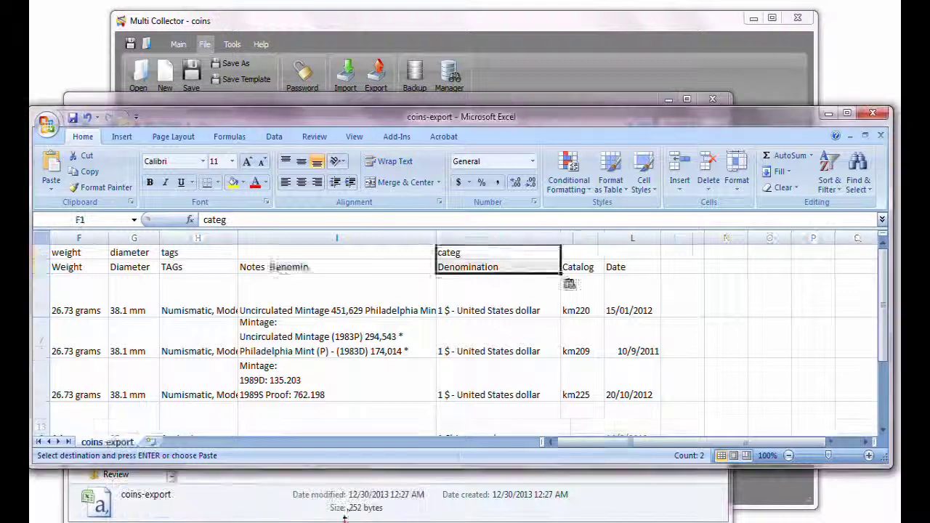
left_click_drag(419, 252, 420, 267)
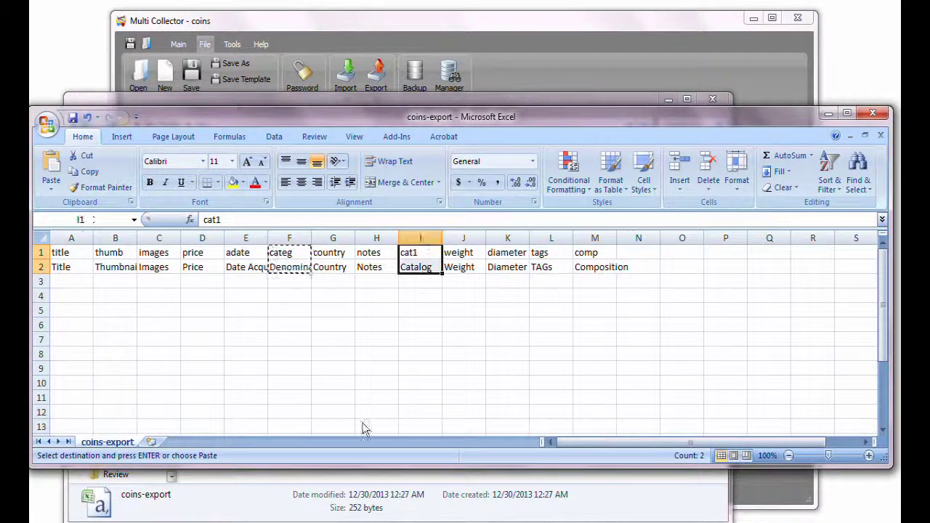
key("ctrl+c")
key("ctrl+Tab")
left_click(582, 238)
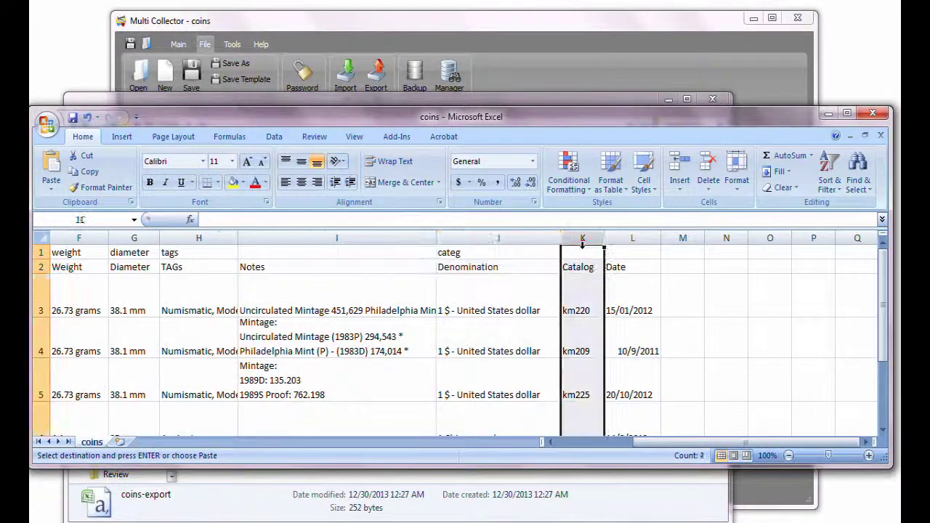
left_click(587, 266)
left_click_drag(577, 252, 575, 263)
key("ctrl+v")
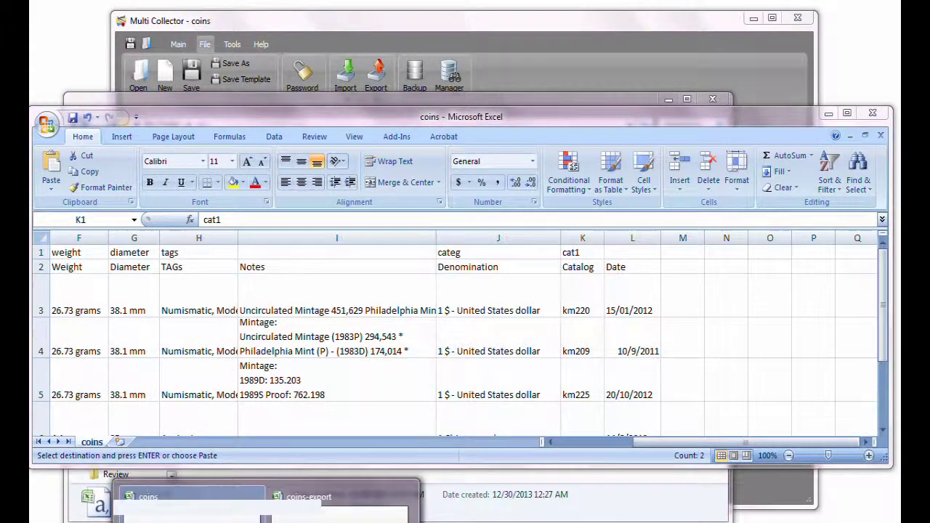
Copy the adate/Date Acquired/Sold header pair from coins-export into cells L1:L2 of the coins spreadsheet
key("ctrl+Tab")
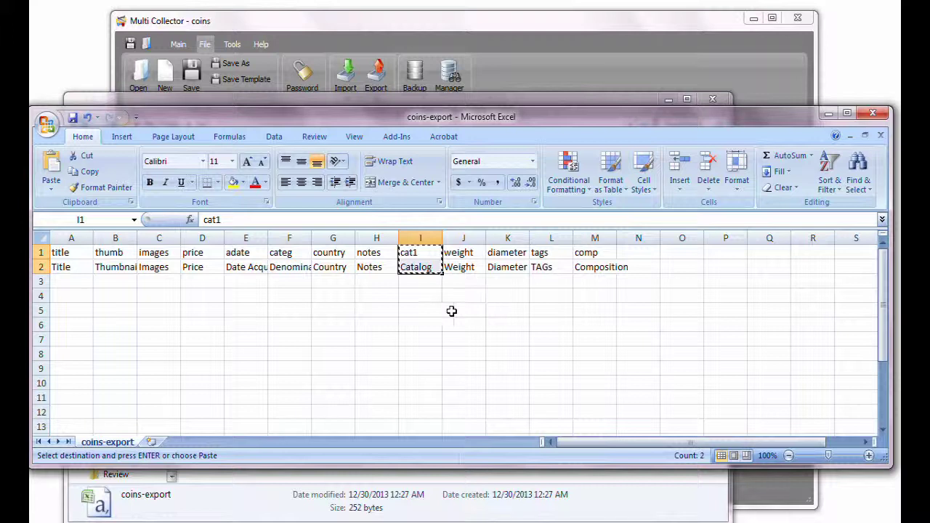
left_click_drag(245, 252, 247, 266)
key("ctrl+c")
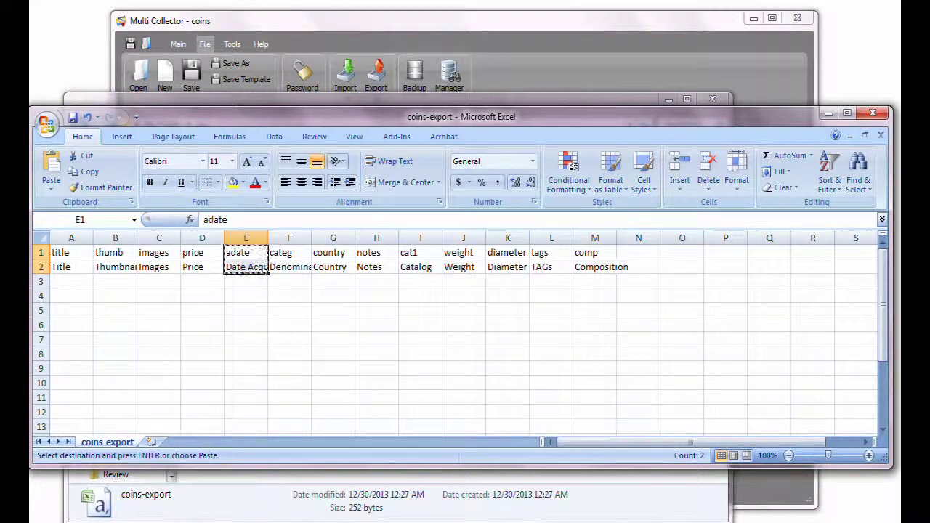
key("ctrl+Tab")
left_click_drag(614, 252, 615, 268)
key("ctrl+v")
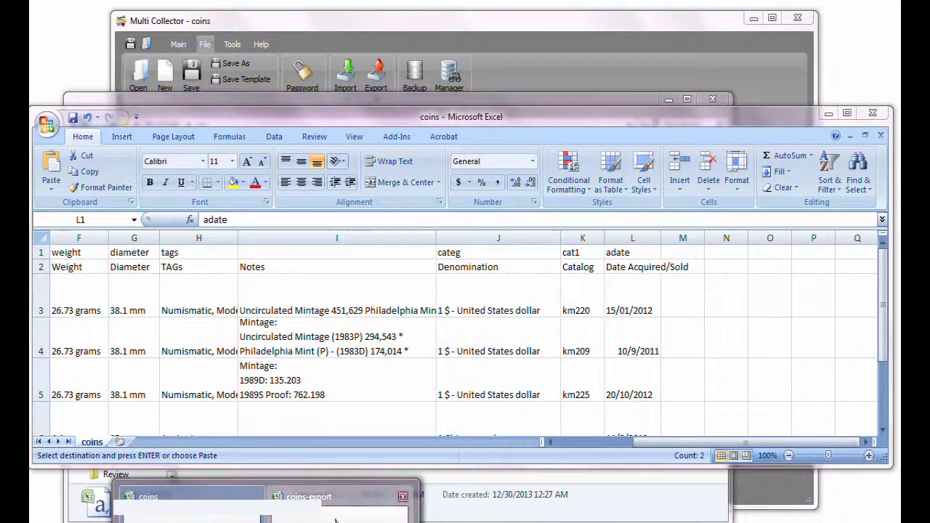
Copy the notes/Notes header pair from coins-export into cells I1:I2 of the coins spreadsheet
key("ctrl+Tab")
left_click_drag(385, 249, 380, 265)
key("ctrl+c")
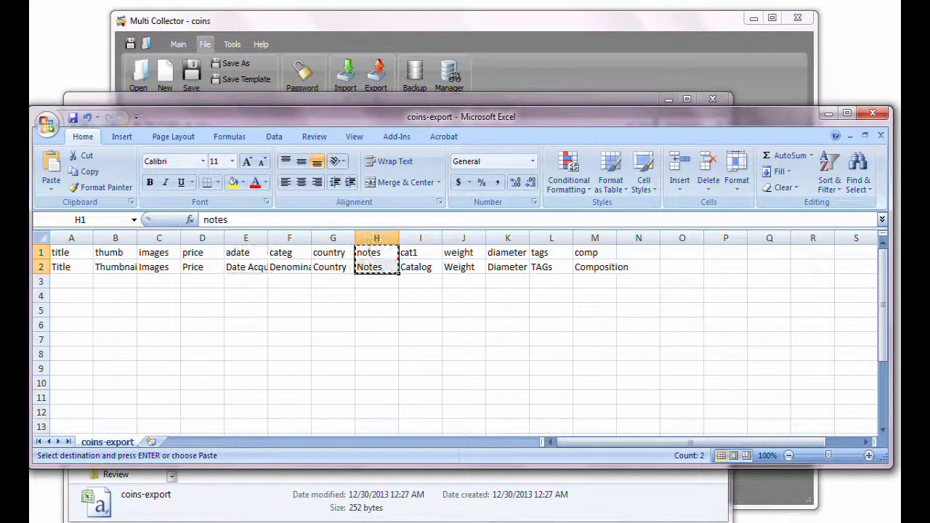
key("ctrl+Tab")
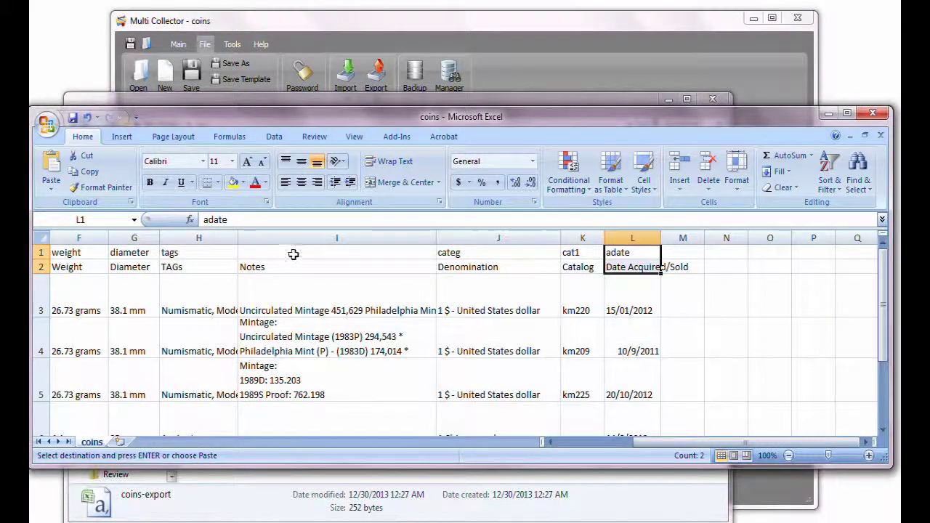
left_click_drag(293, 253, 293, 268)
key("ctrl+v")
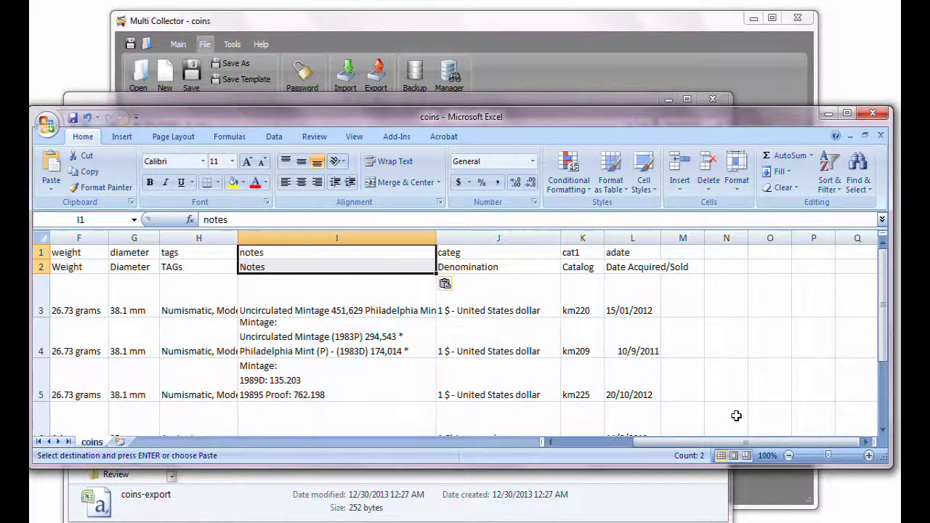
Make the coins spreadsheet window narrower, move it higher on the desktop and extend its height
left_click_drag(887, 468, 784, 484)
left_click_drag(431, 119, 475, 40)
left_click_drag(830, 406, 831, 465)
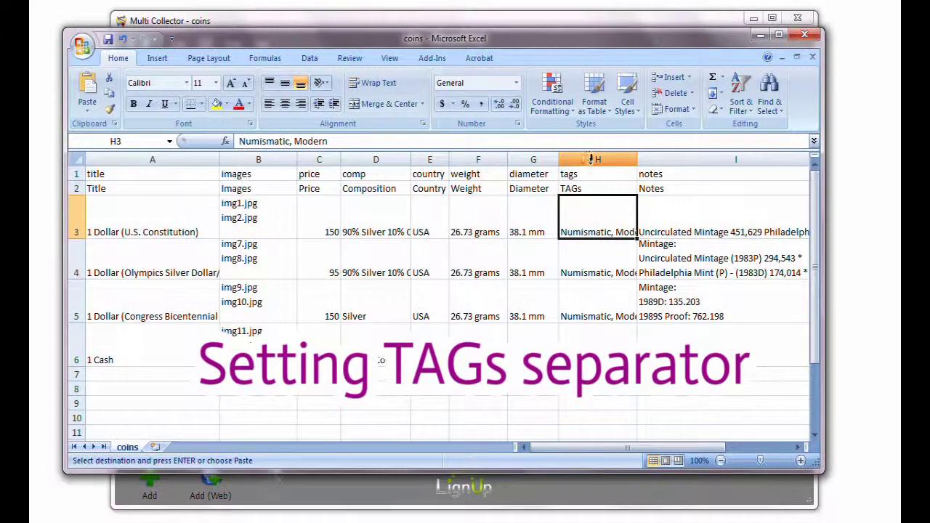
Replace every comma separator with a semicolon in the tags column H of the coins spreadsheet
left_click(592, 159)
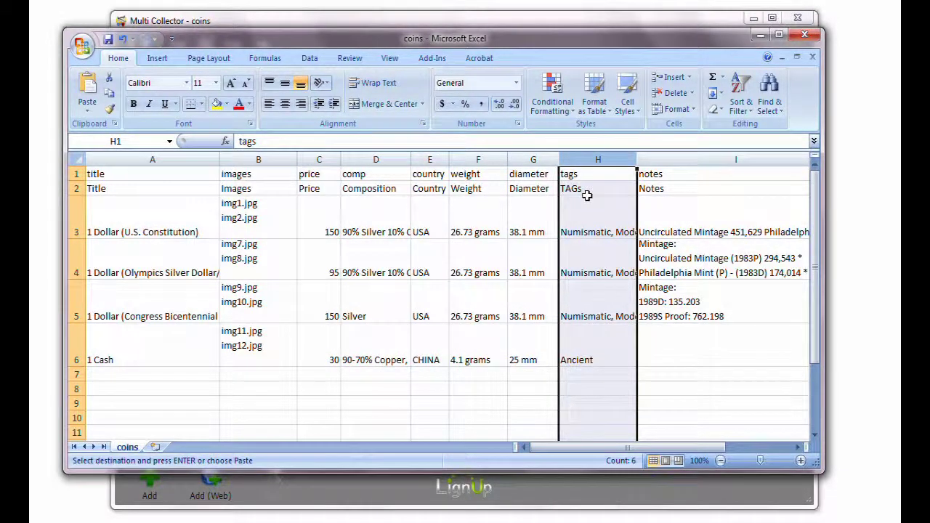
key("ctrl+f")
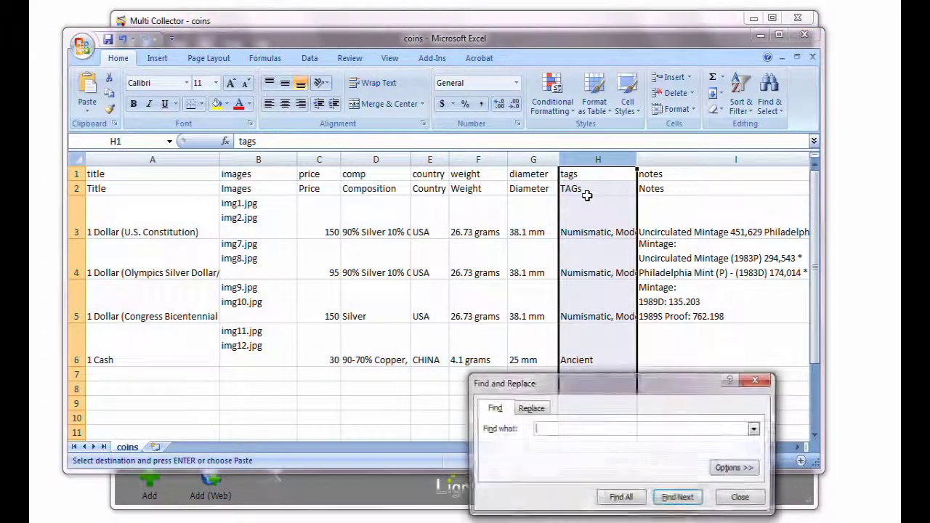
left_click_drag(569, 392, 501, 331)
left_click(468, 348)
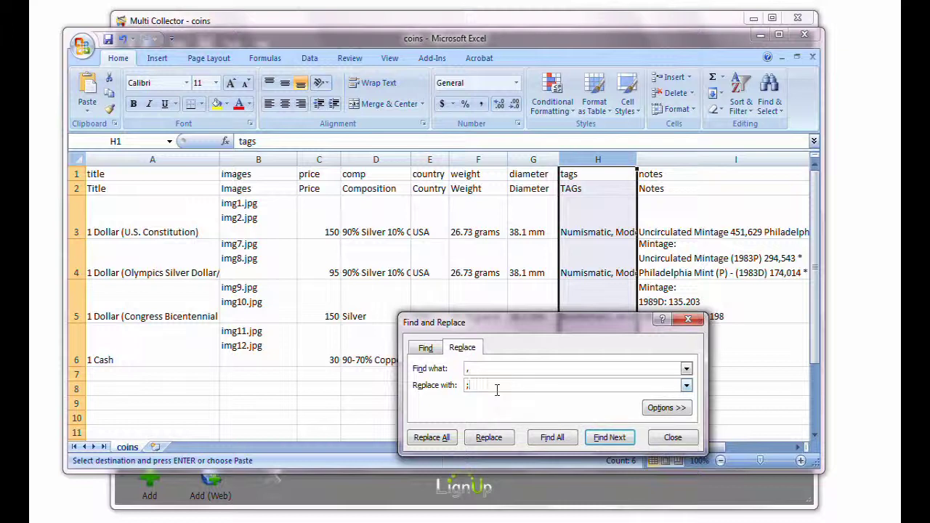
left_click(445, 440)
left_click(459, 290)
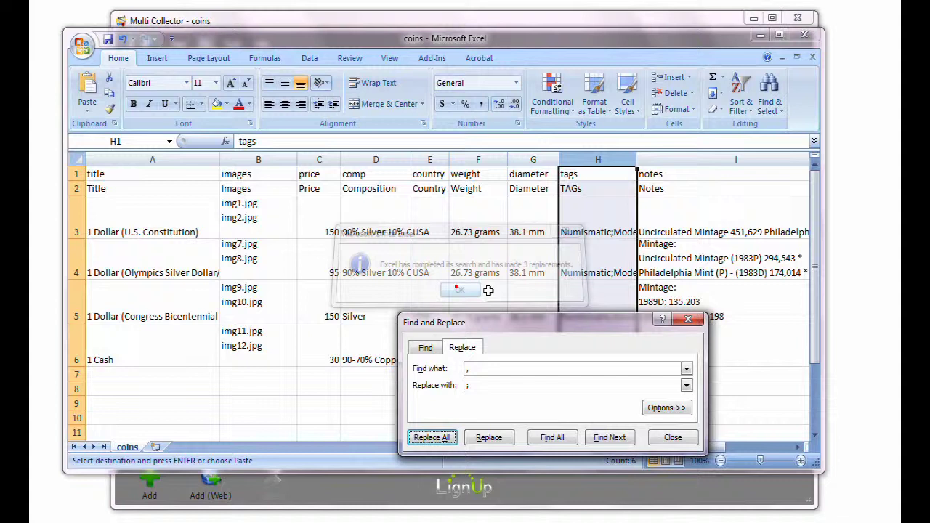
left_click(668, 436)
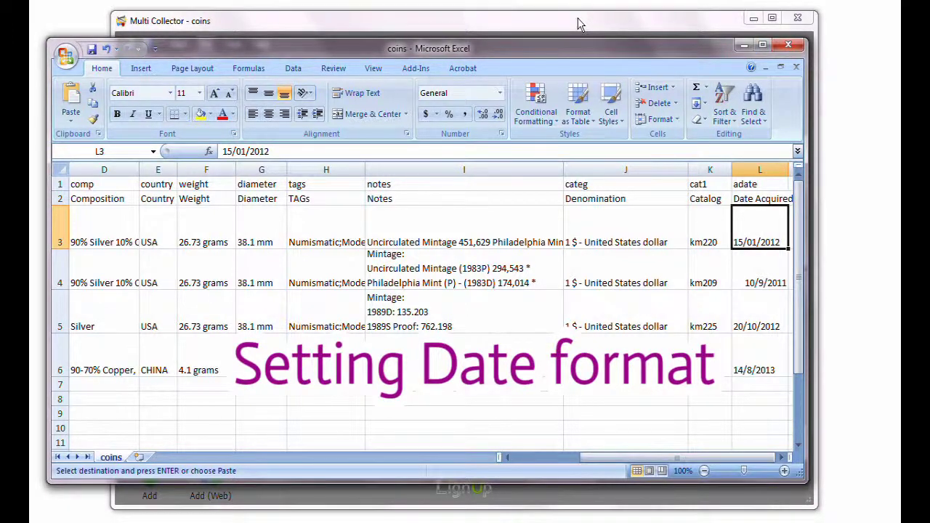
Switch to Multi Collector, set the coins database's date format to DD/MM/YYYY and save the database
left_click(579, 25)
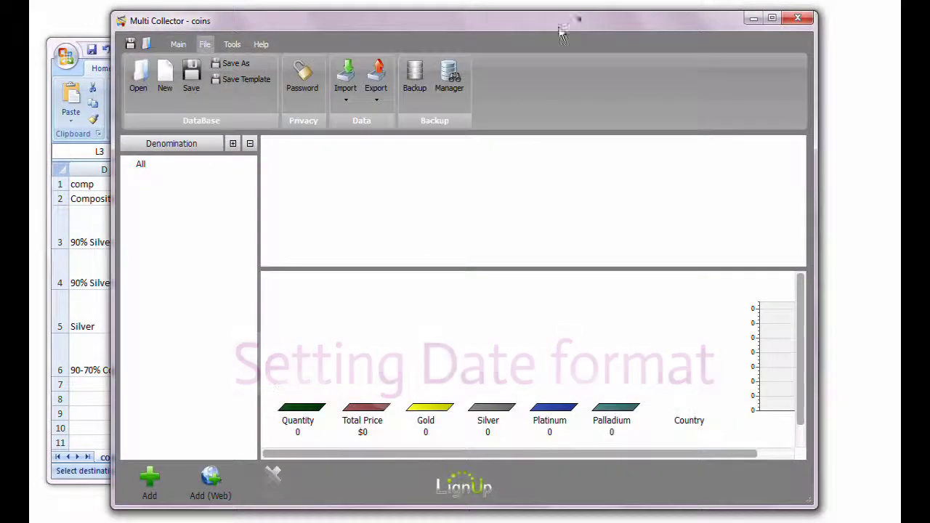
left_click(233, 44)
left_click(312, 79)
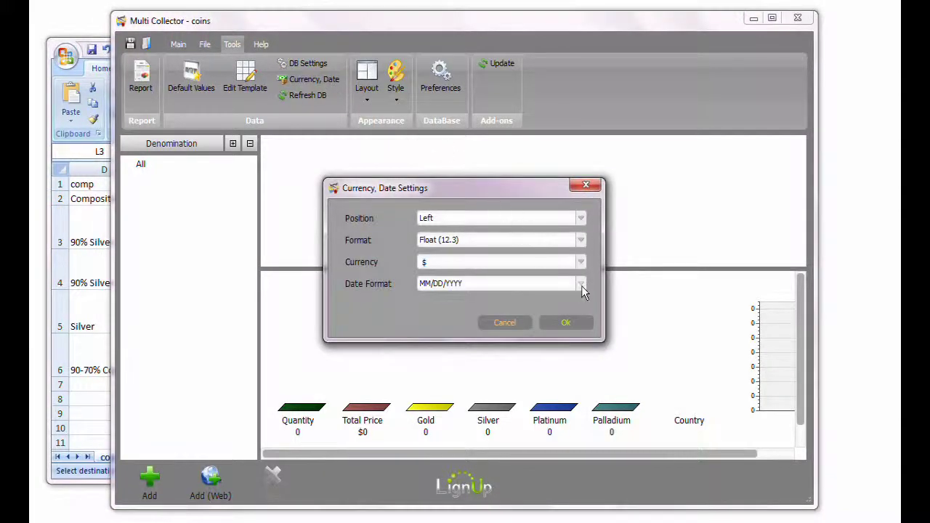
left_click(581, 284)
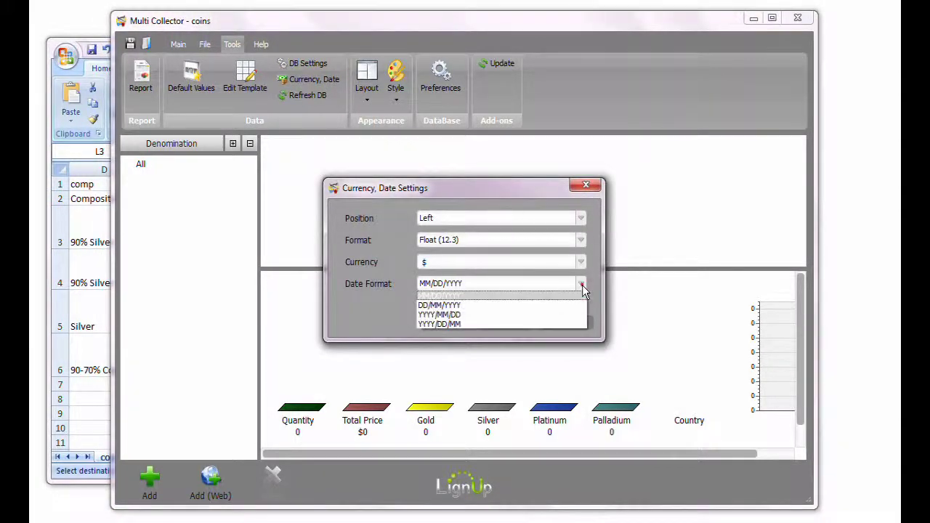
left_click(433, 305)
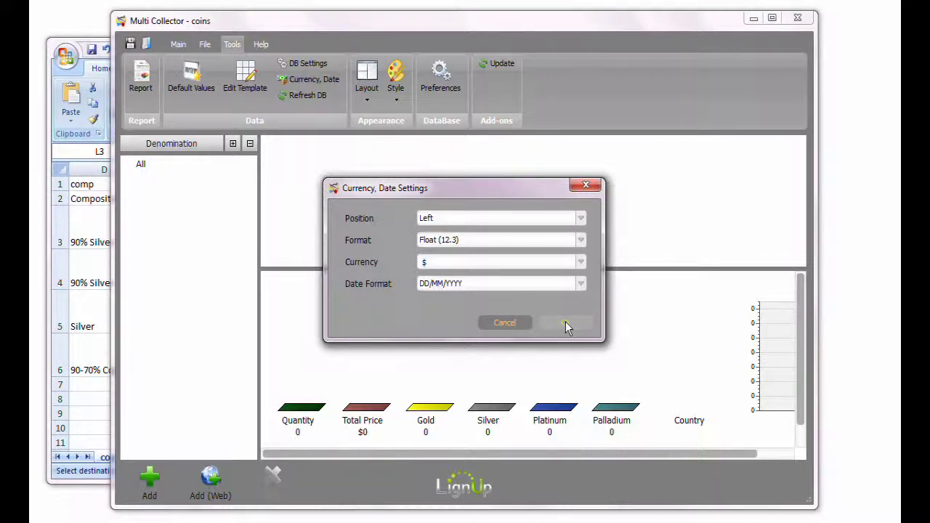
left_click(565, 322)
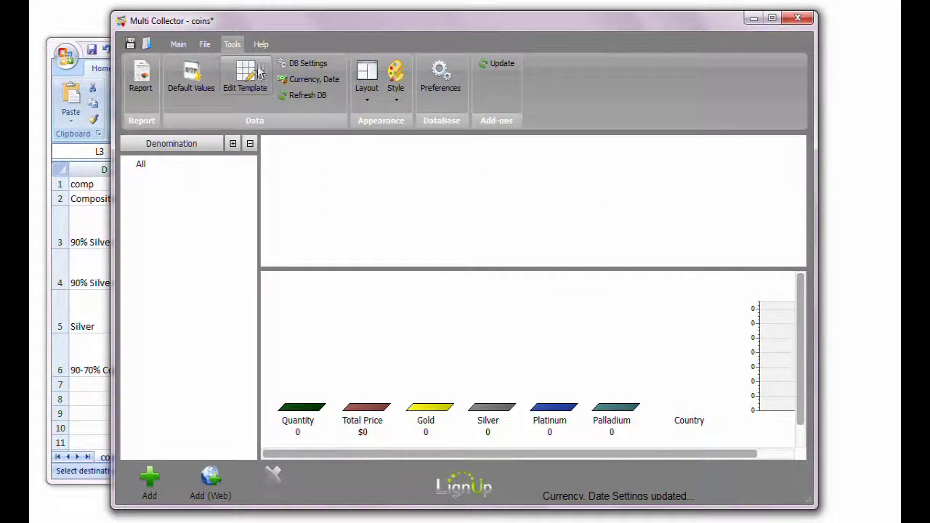
left_click(130, 44)
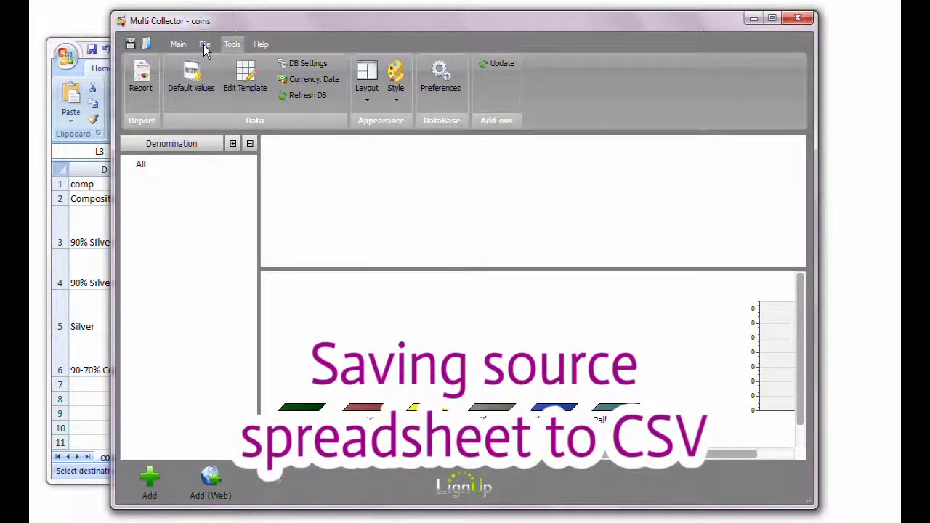
Switch to Excel and save the coins spreadsheet as mycoins in CSV (Comma delimited) format, keeping that format
left_click(79, 73)
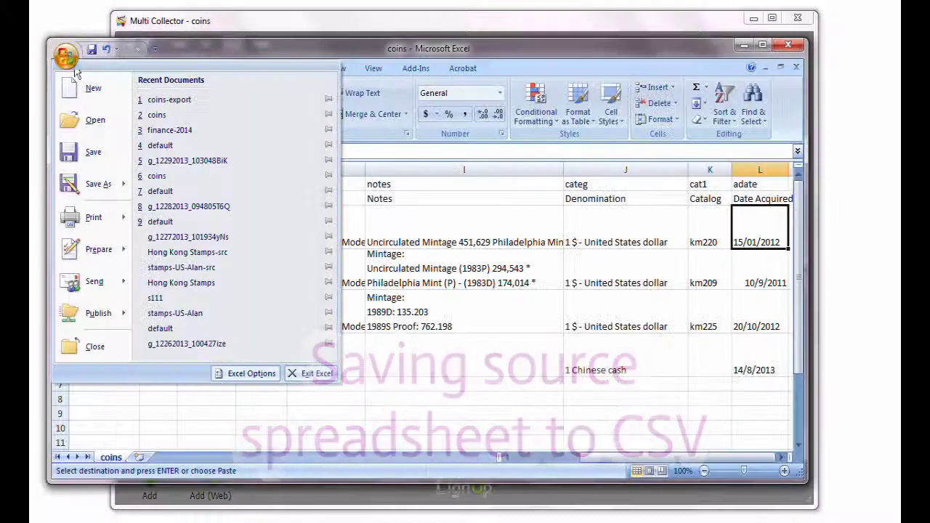
mouse_move(113, 190)
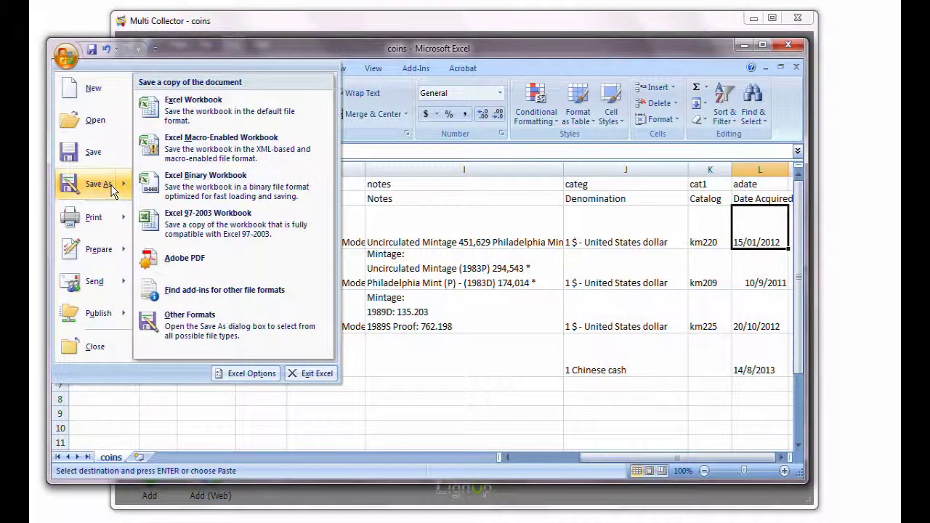
left_click(109, 185)
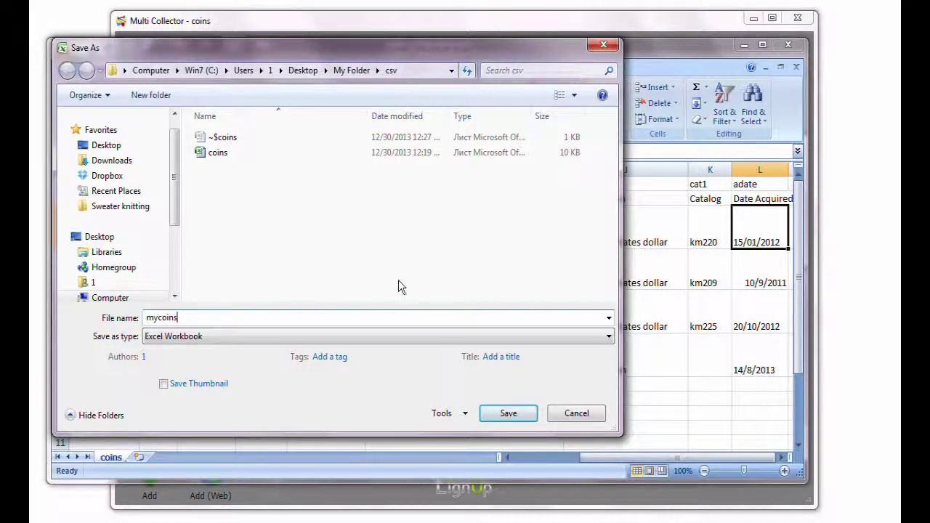
left_click(272, 335)
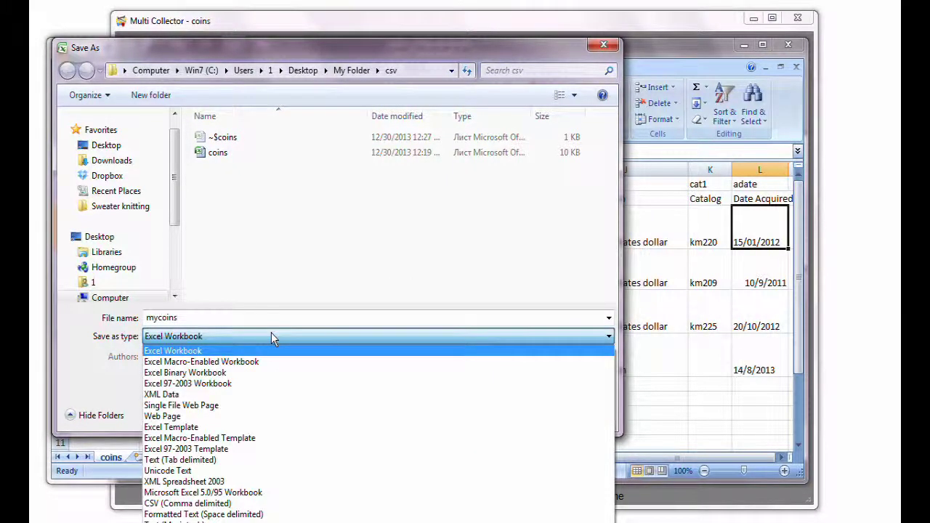
left_click(282, 503)
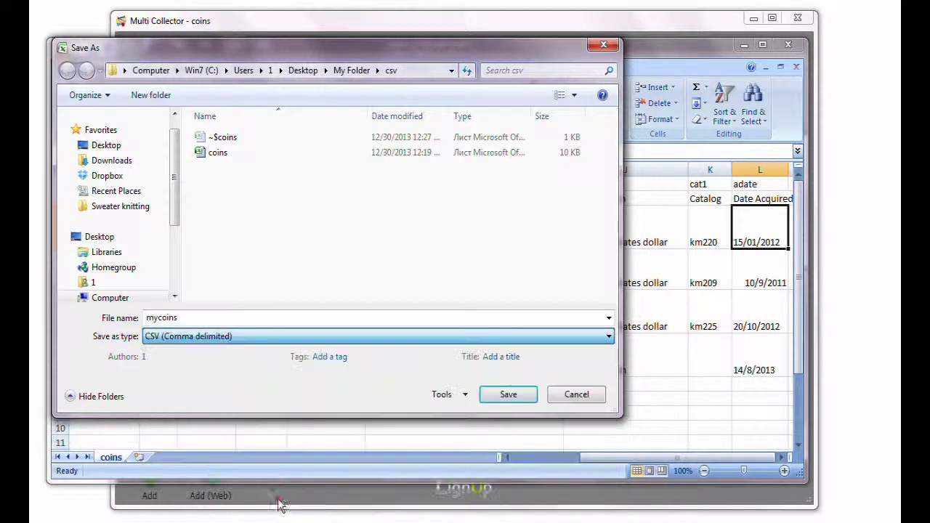
left_click(519, 401)
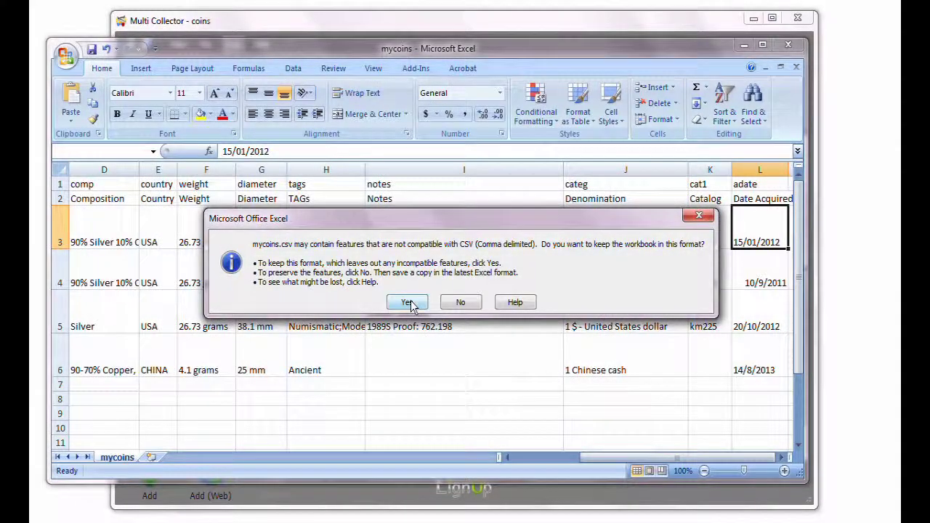
left_click(409, 303)
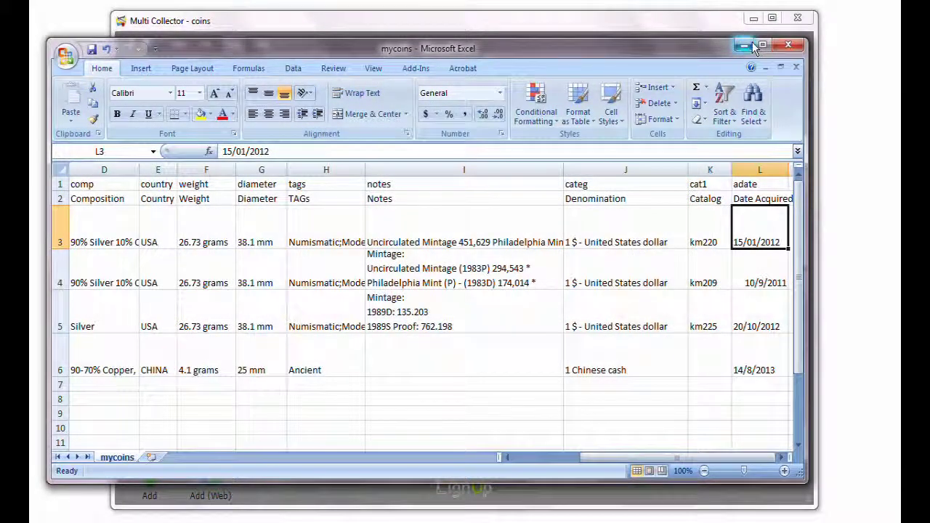
Return to Multi Collector, start a new item and open the Category Manager for its TAGs
left_click(753, 46)
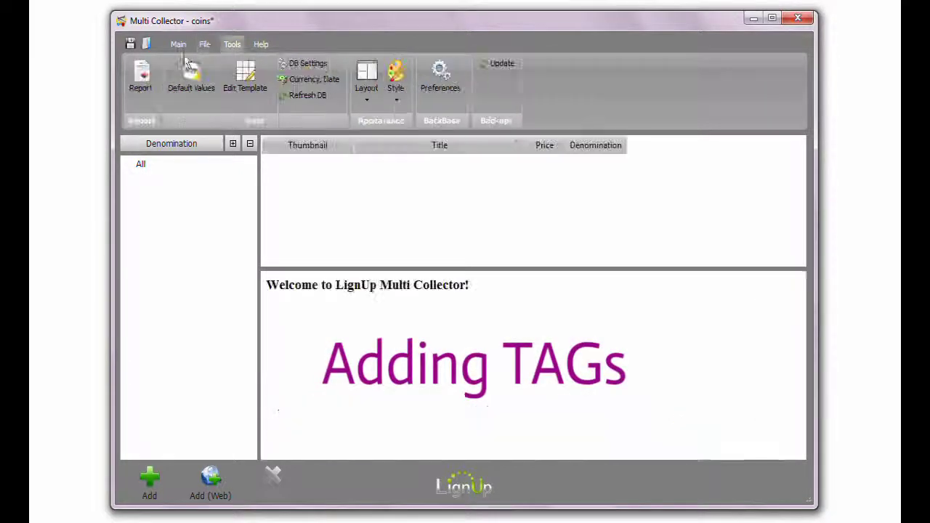
left_click(150, 480)
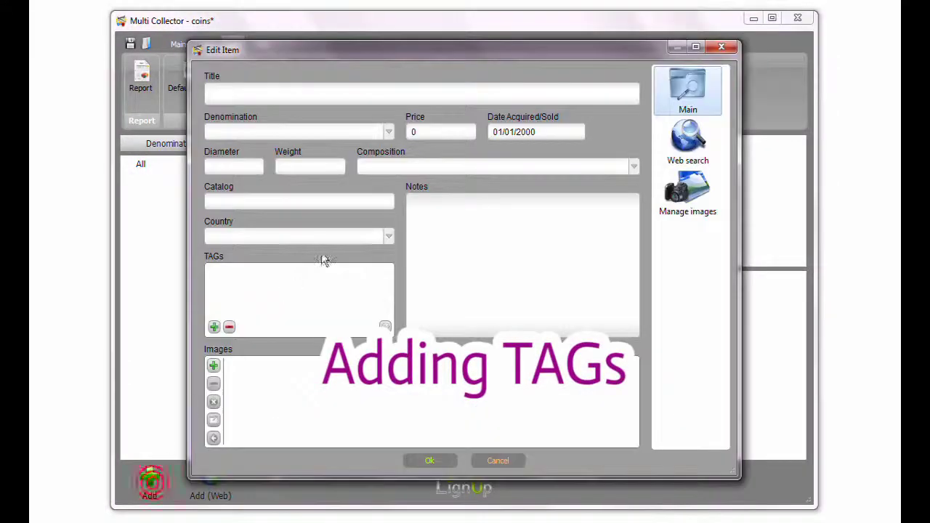
left_click(385, 329)
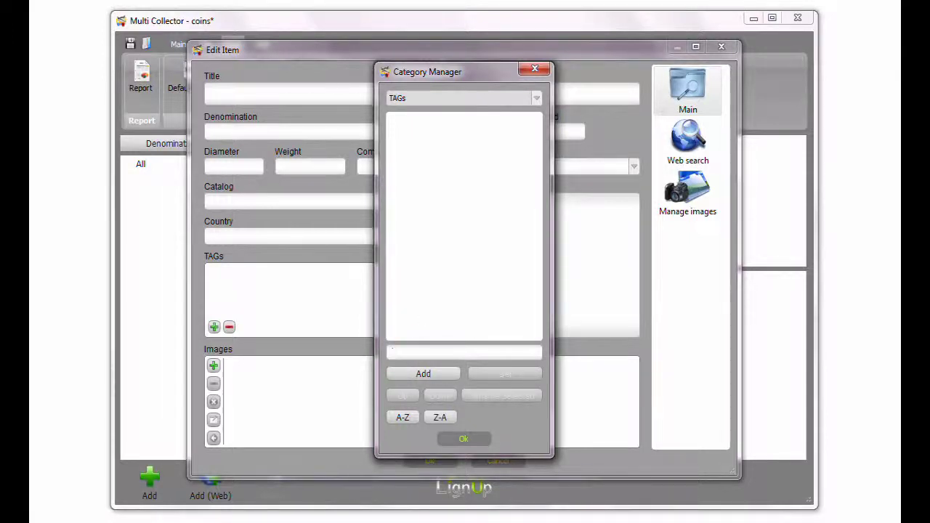
Copy the tag Numismatic from cell H3 of the mycoins spreadsheet and add it to Multi Collector's TAGs list
left_click(156, 496)
left_click(319, 244)
left_click_drag(271, 151, 224, 153)
key("ctrl+c")
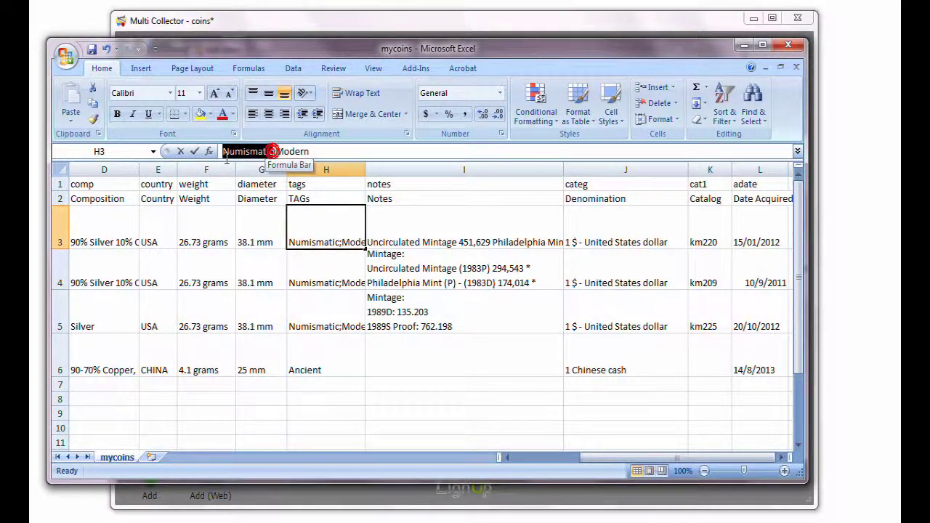
left_click(332, 24)
key("ctrl+v")
left_click(423, 374)
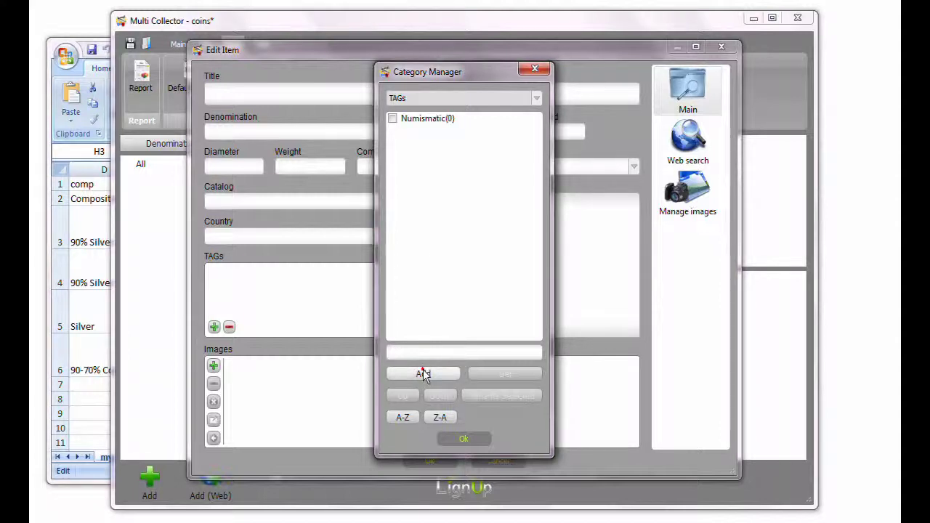
Copy the tag Modern from cell H3 of the mycoins spreadsheet and add it to Multi Collector's TAGs list
left_click(61, 76)
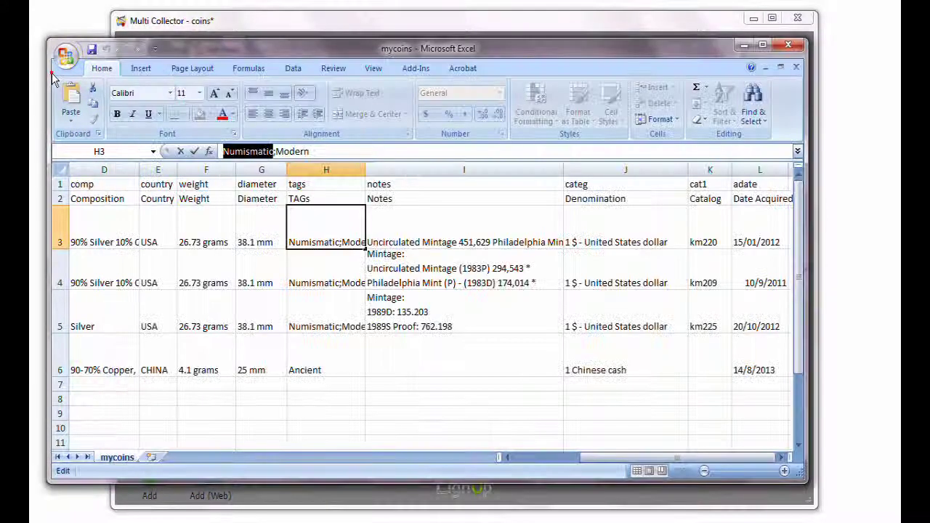
left_click_drag(317, 153, 276, 151)
key("ctrl+c")
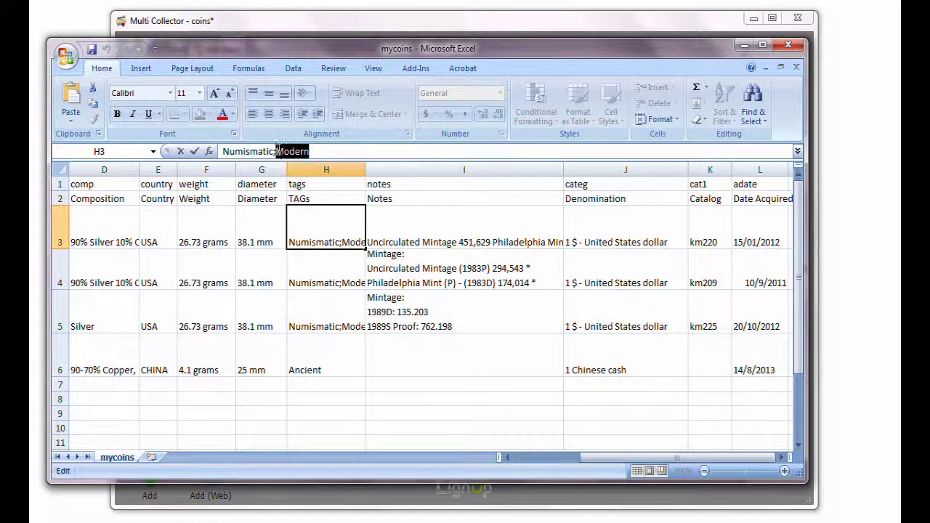
left_click(266, 28)
left_click(426, 353)
key("ctrl+v")
left_click(427, 372)
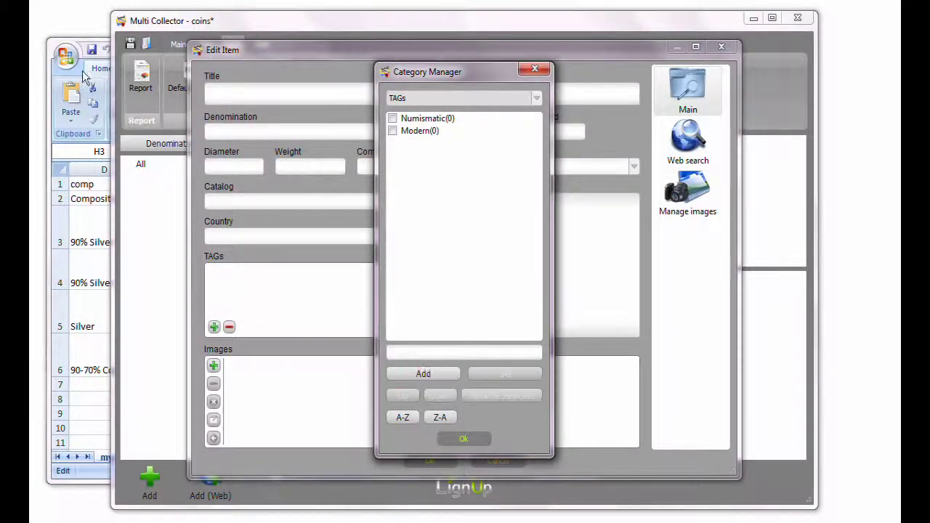
Copy the tag Ancient from cell H6 of the mycoins spreadsheet and add it to Multi Collector's TAGs list
left_click(64, 57)
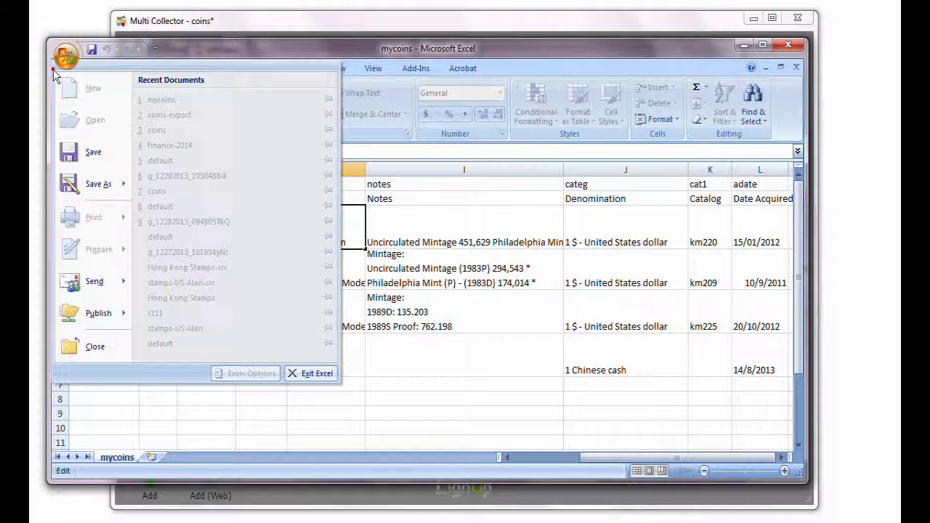
left_click(407, 363)
left_click(326, 353)
left_click_drag(266, 152, 197, 143)
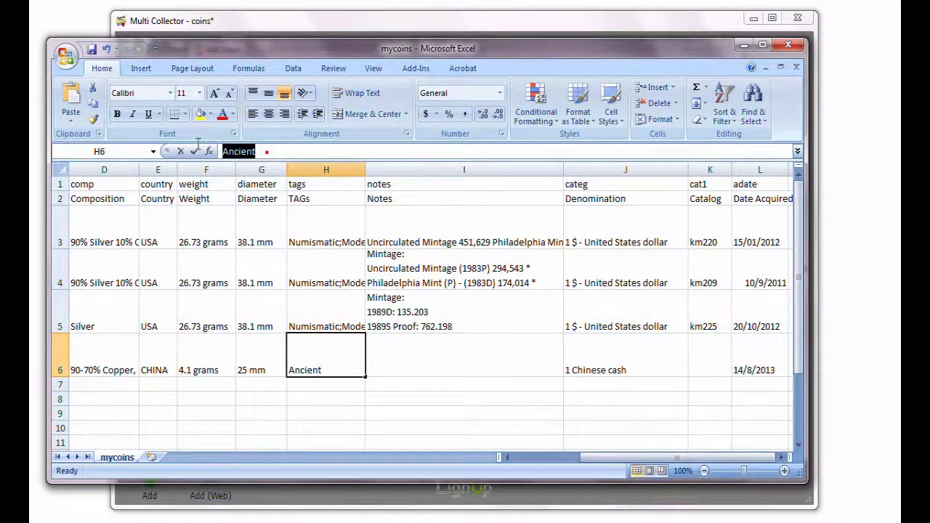
left_click(382, 411)
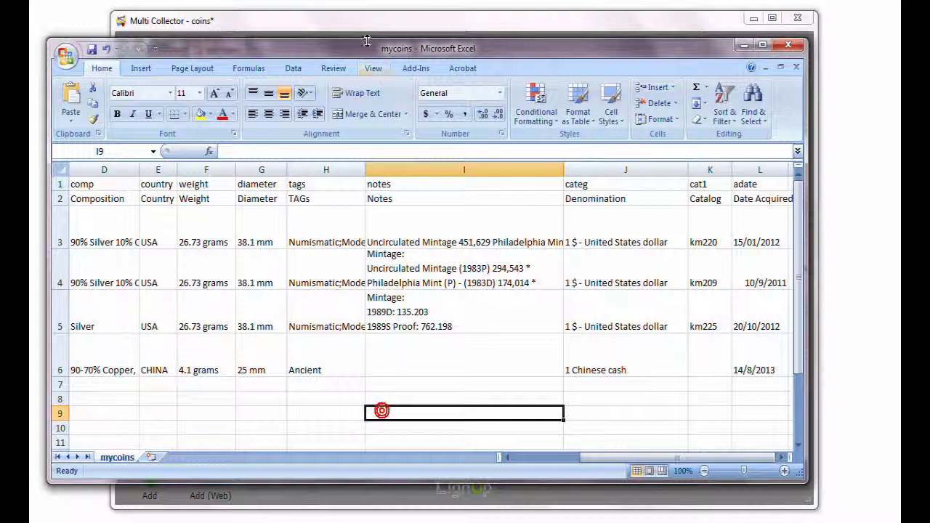
left_click(369, 21)
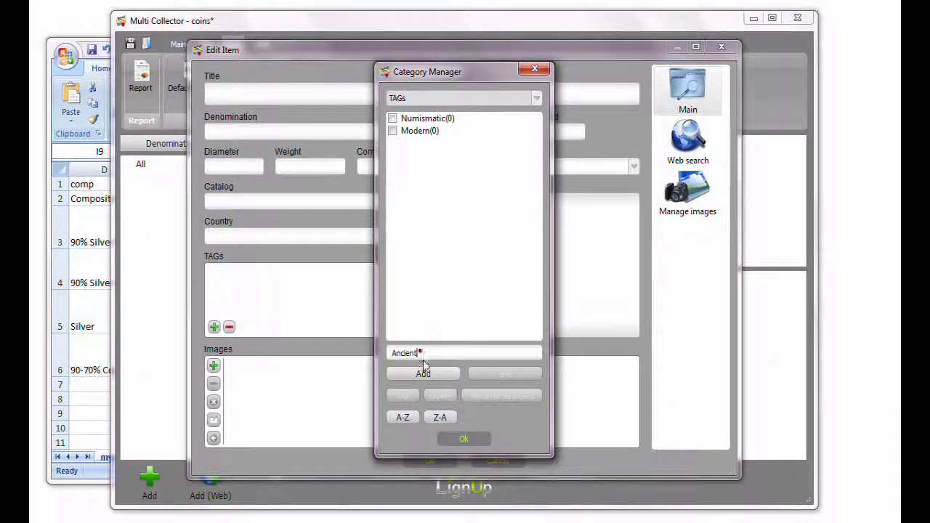
left_click(424, 373)
Sort the TAGs list from A to Z, accept the Category Manager and cancel the new blank item
left_click(401, 421)
left_click(477, 437)
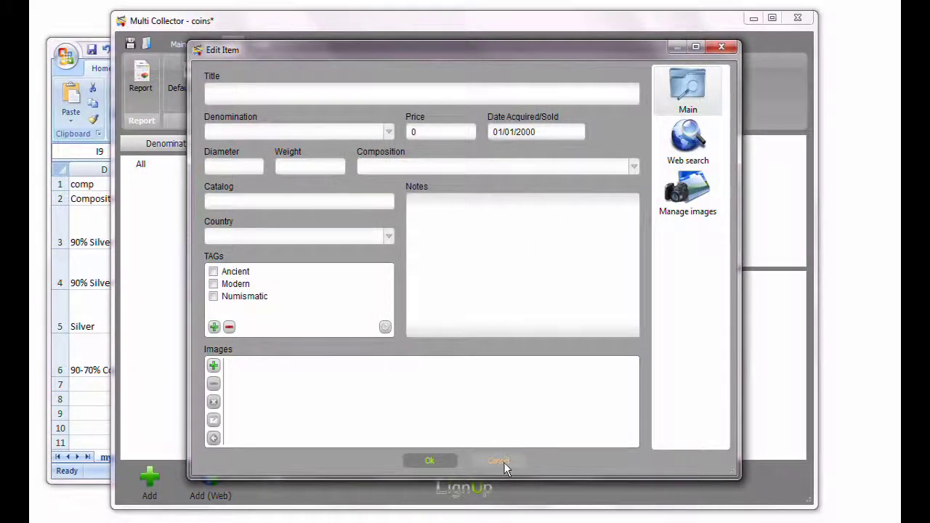
left_click(502, 461)
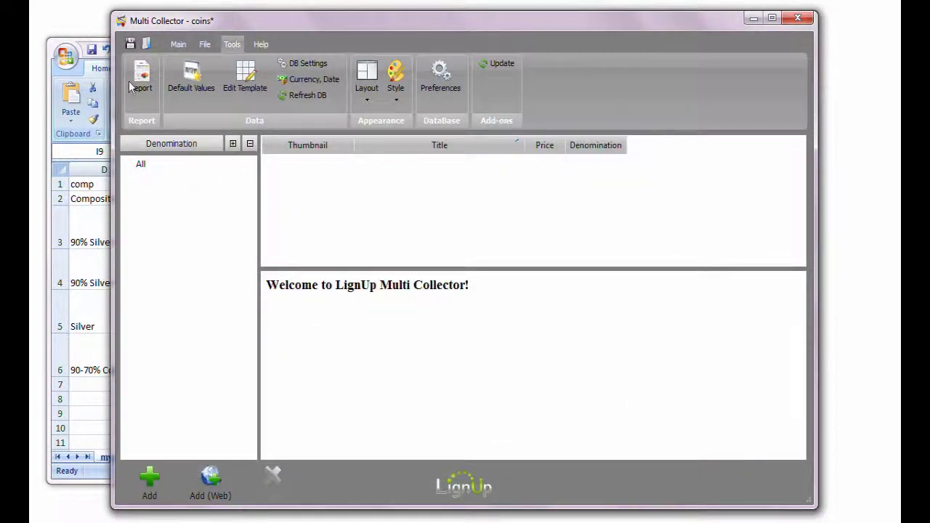
Minimize the Excel window and import the mycoins CSV file from My Folder's csv subfolder on the Desktop into Multi Collector
left_click(67, 55)
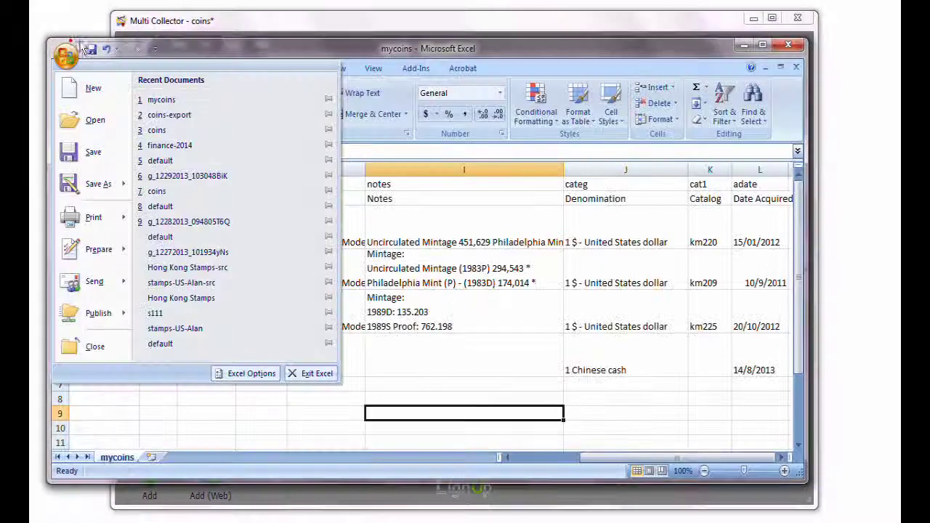
left_click(744, 45)
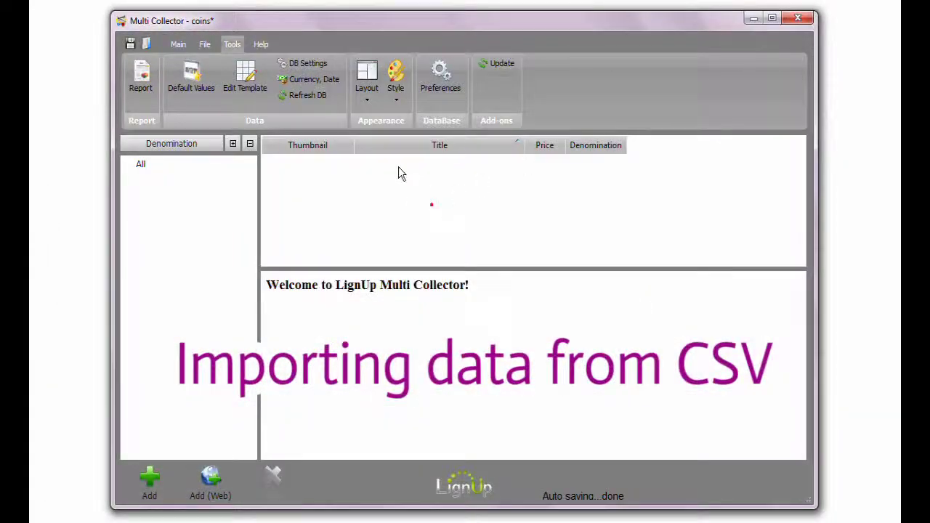
left_click(205, 45)
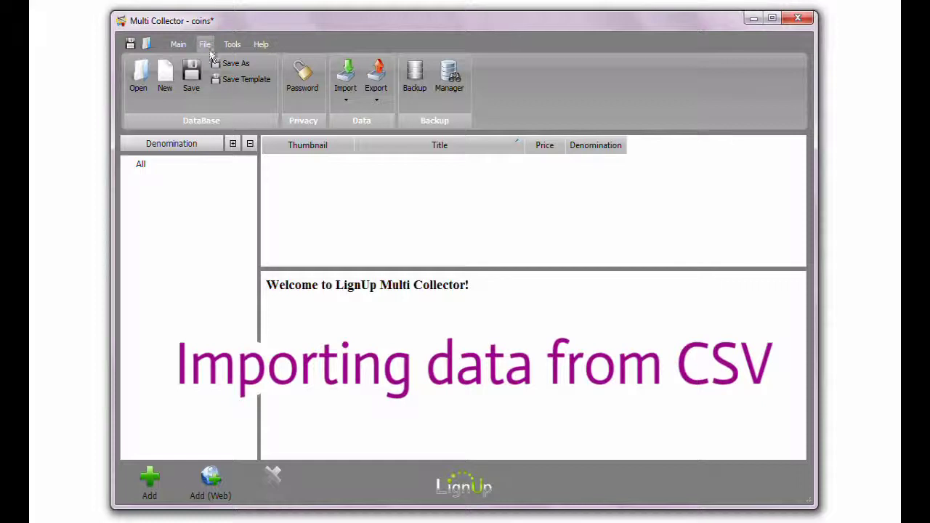
left_click(347, 102)
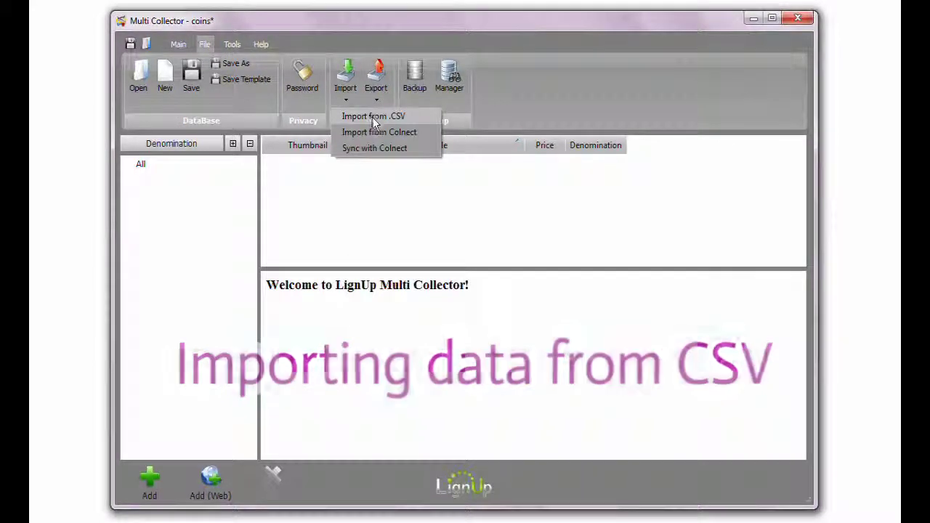
left_click(372, 116)
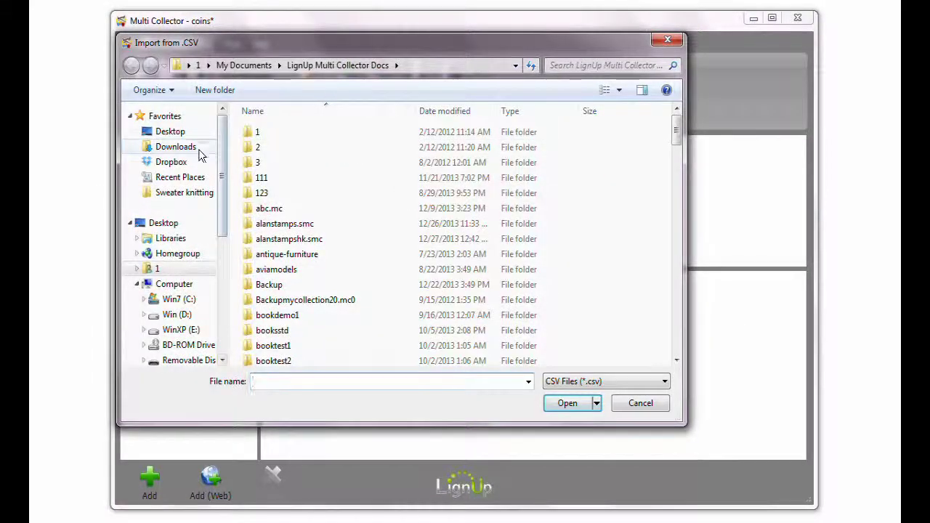
left_click(193, 136)
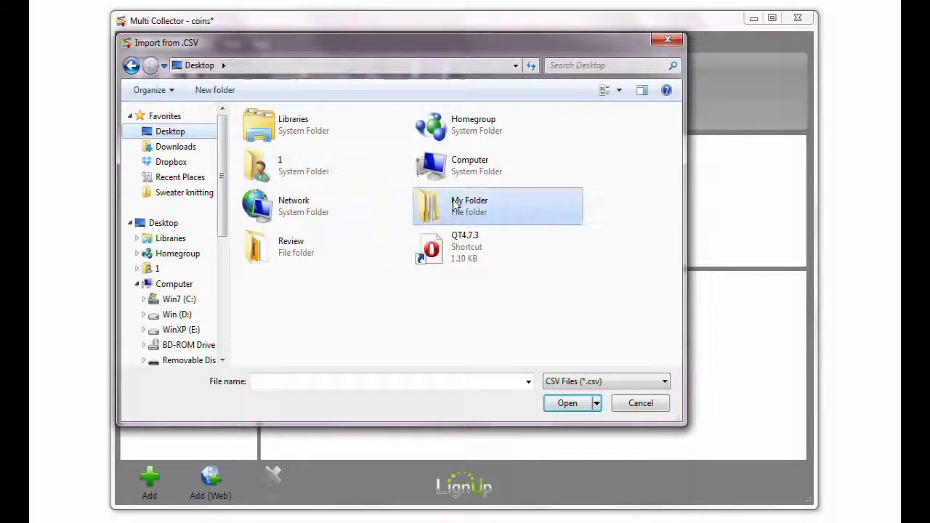
double_click(452, 199)
left_click(285, 137)
double_click(285, 137)
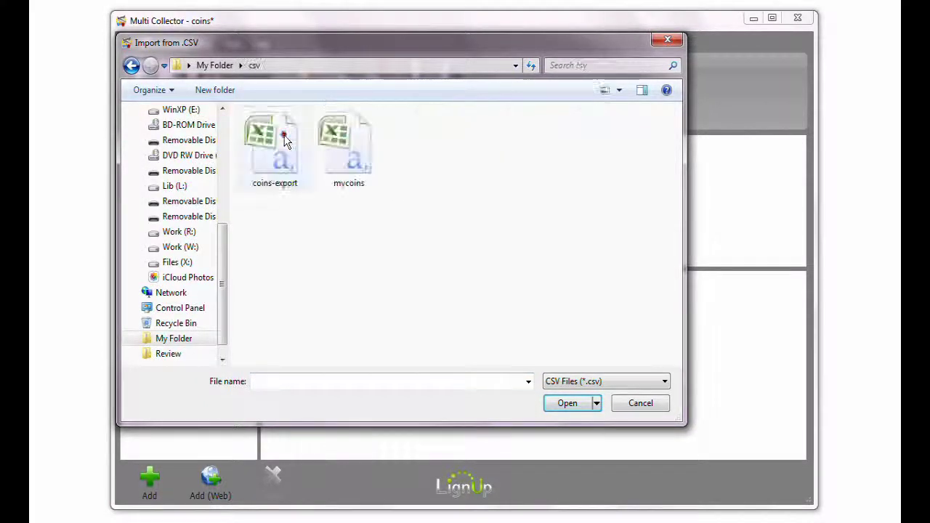
double_click(341, 157)
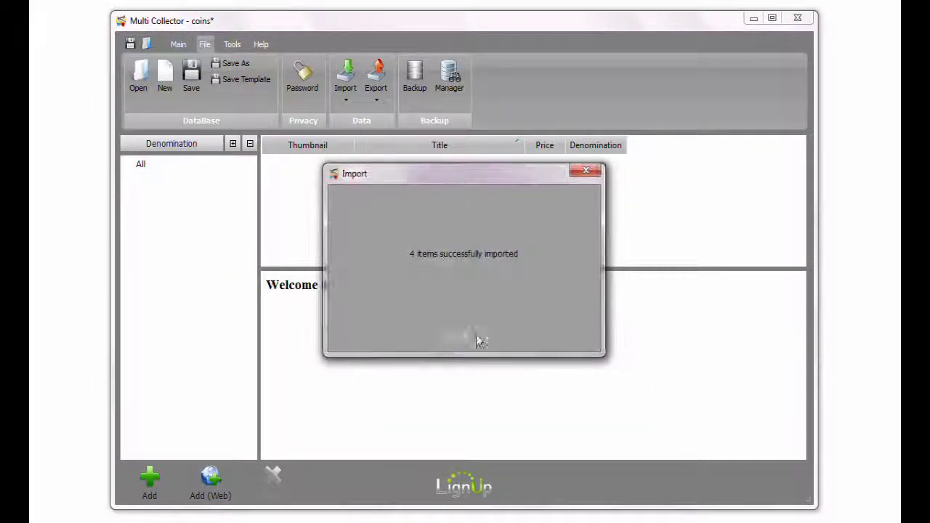
left_click(469, 337)
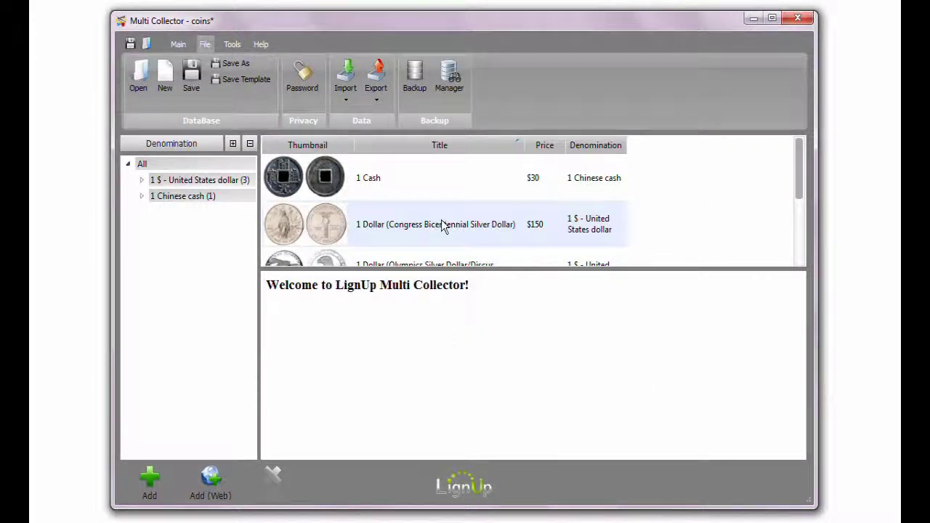
Review the details of the imported Congress Bicentennial, Olympics Discus Thrower and U.S. Constitution dollar coins
left_click(444, 225)
scroll(458, 200, "down", 1)
left_click(429, 208)
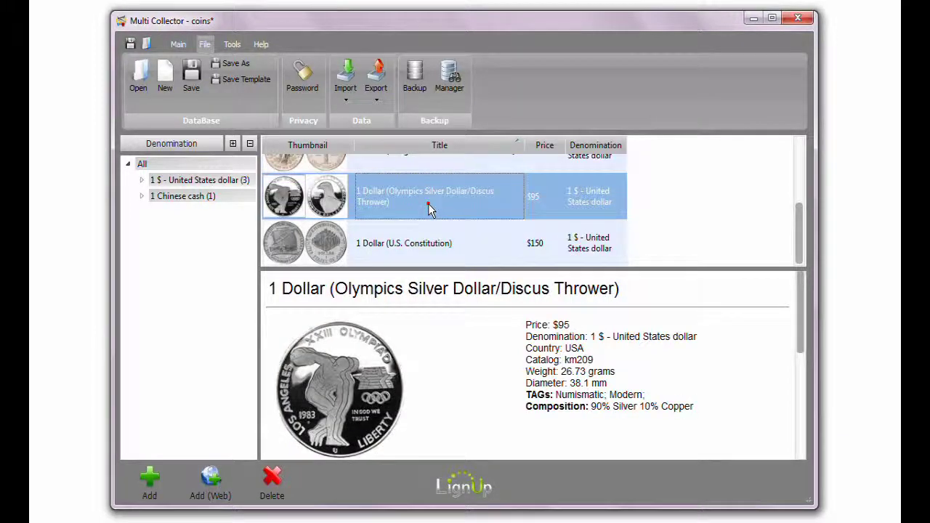
left_click(411, 242)
Open the Olympics Discus Thrower dollar for editing to check its fields, accept it and save the coins database
left_click(416, 205)
double_click(441, 199)
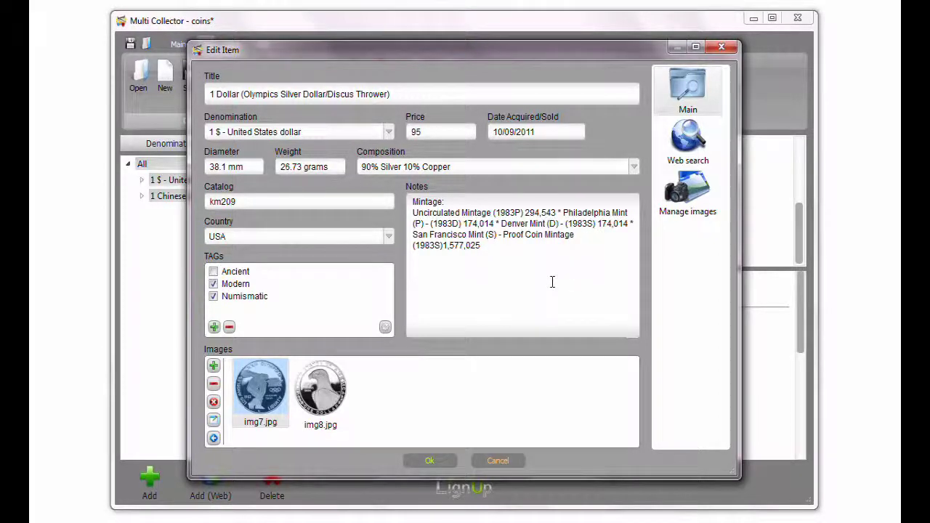
left_click(435, 460)
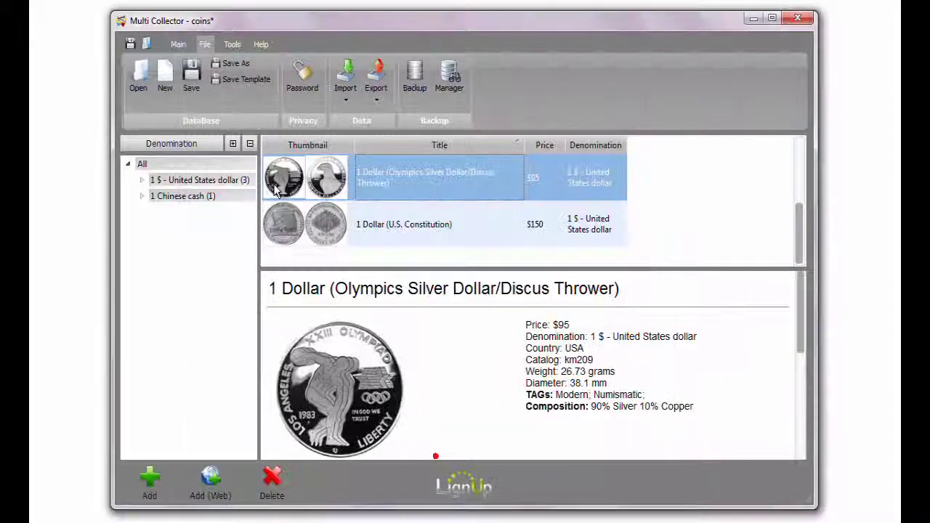
left_click(131, 45)
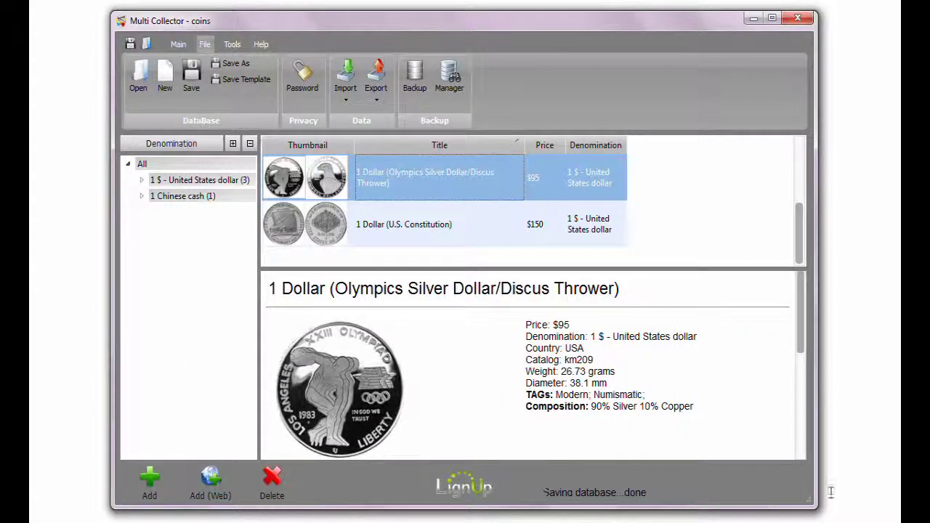